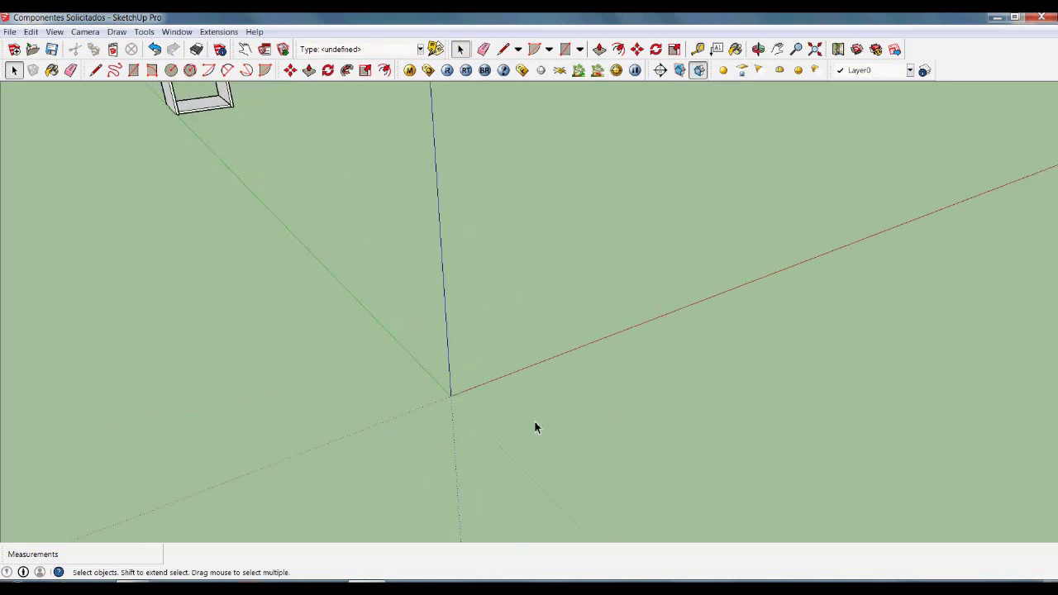
# Draw a 1.9 by 60 cm rectangle on the ground, starting from the origin.
pyautogui.press('r')
pyautogui.click(451, 397)
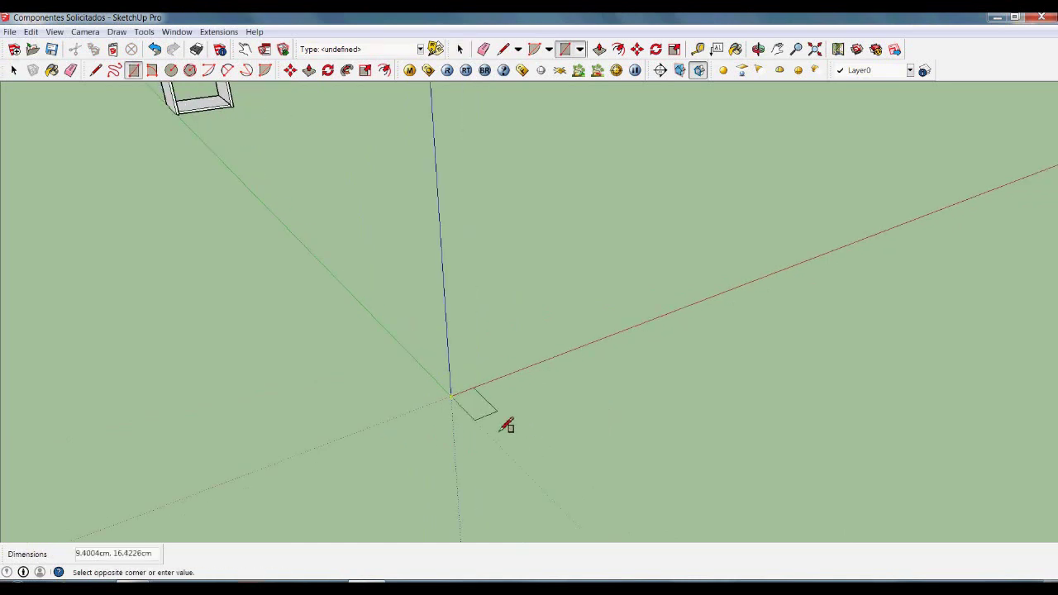
pyautogui.write('1.9,60')
pyautogui.press('Return')
pyautogui.press('space')
pyautogui.scroll(2, 578, 511)
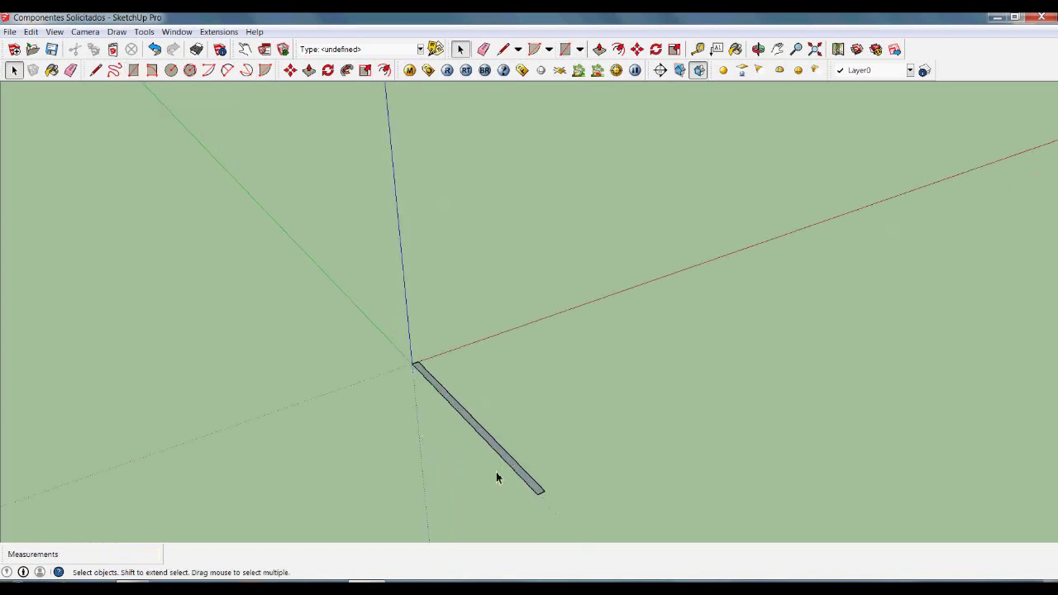
# Extrude the narrow rectangle straight up with Push/Pull to form an upright side panel.
pyautogui.press('p')
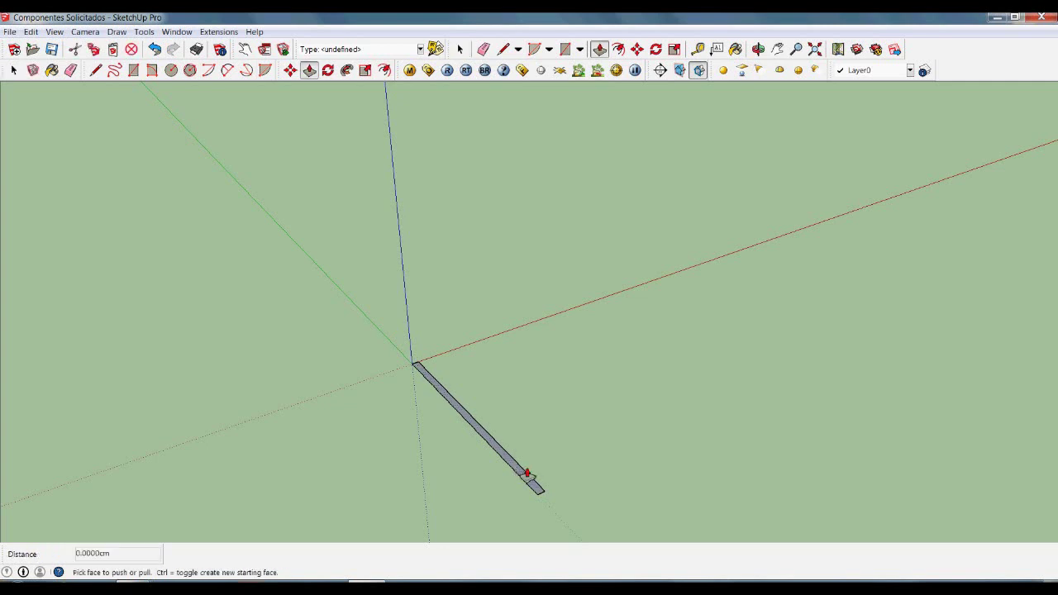
pyautogui.scroll(2, 530, 478)
pyautogui.click(533, 480)
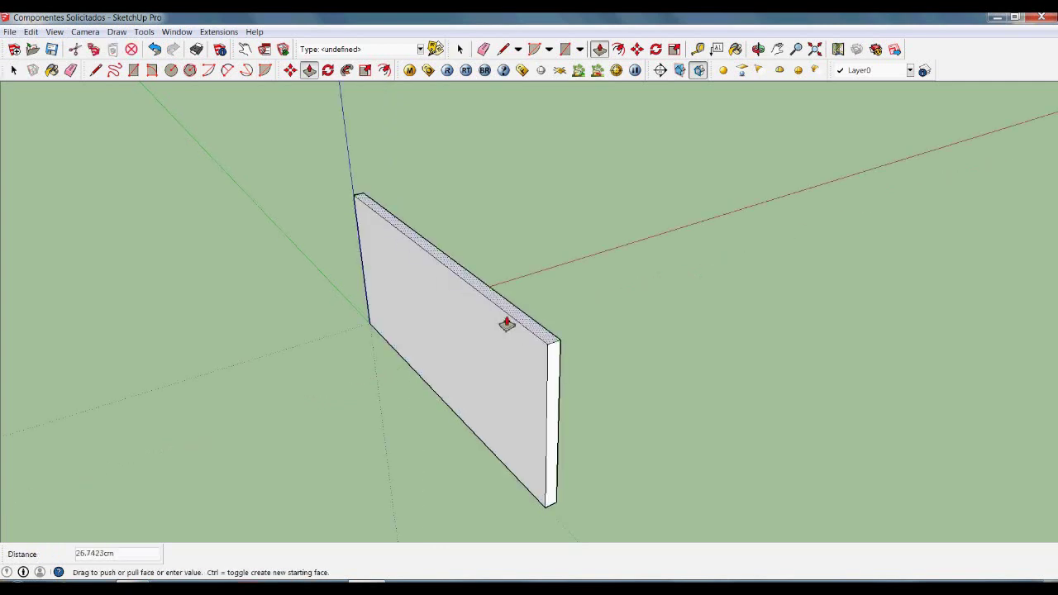
pyautogui.write('6')
pyautogui.press('Return')
pyautogui.press('space')
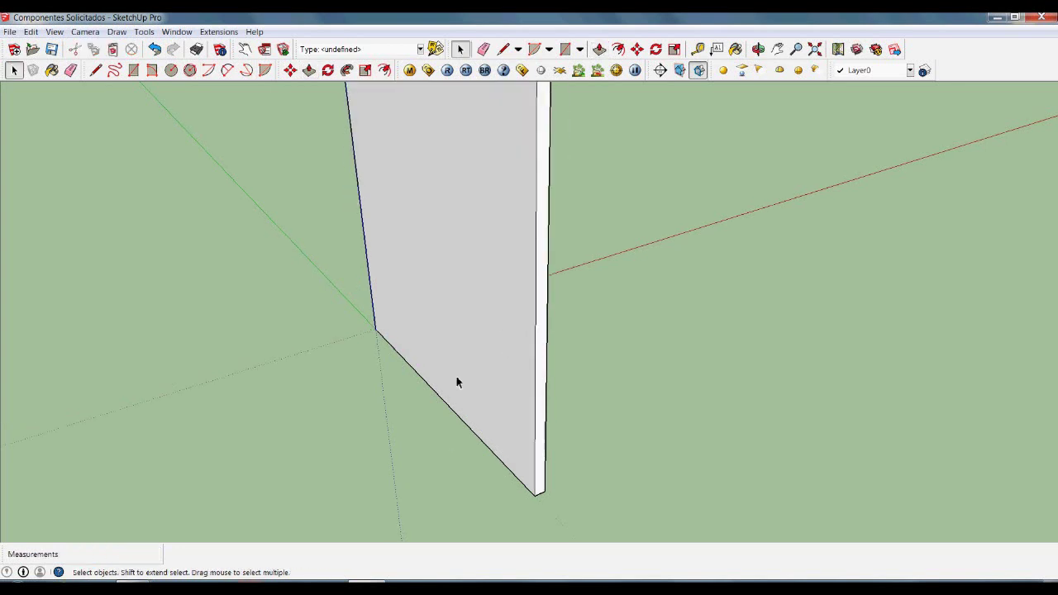
# Select the entire side panel and assign it to the COSTADO layer.
pyautogui.scroll(-4, 447, 364)
pyautogui.moveTo(358, 158); pyautogui.dragTo(597, 530)
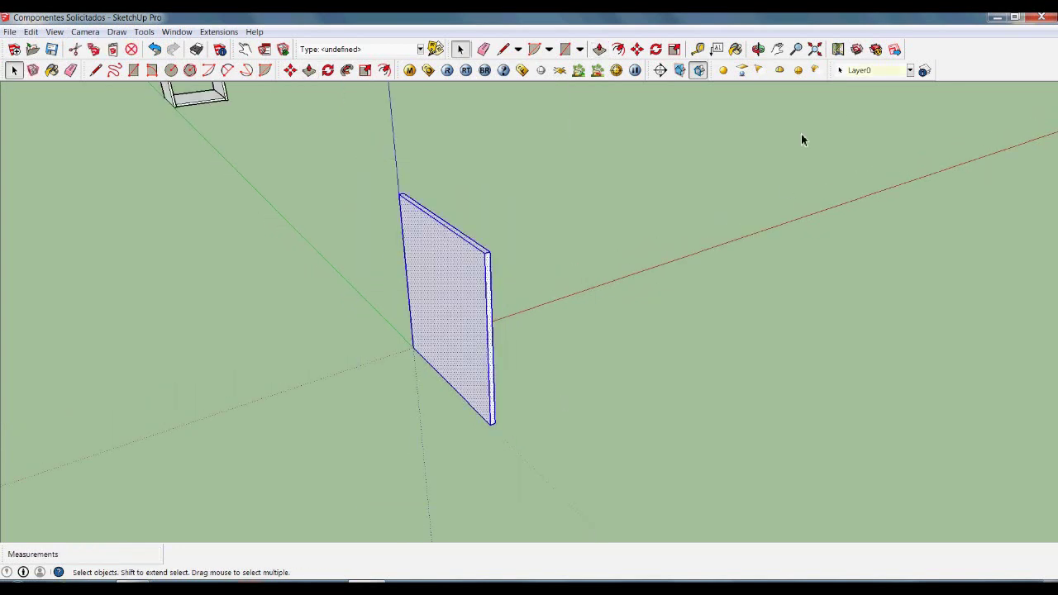
pyautogui.click(910, 71)
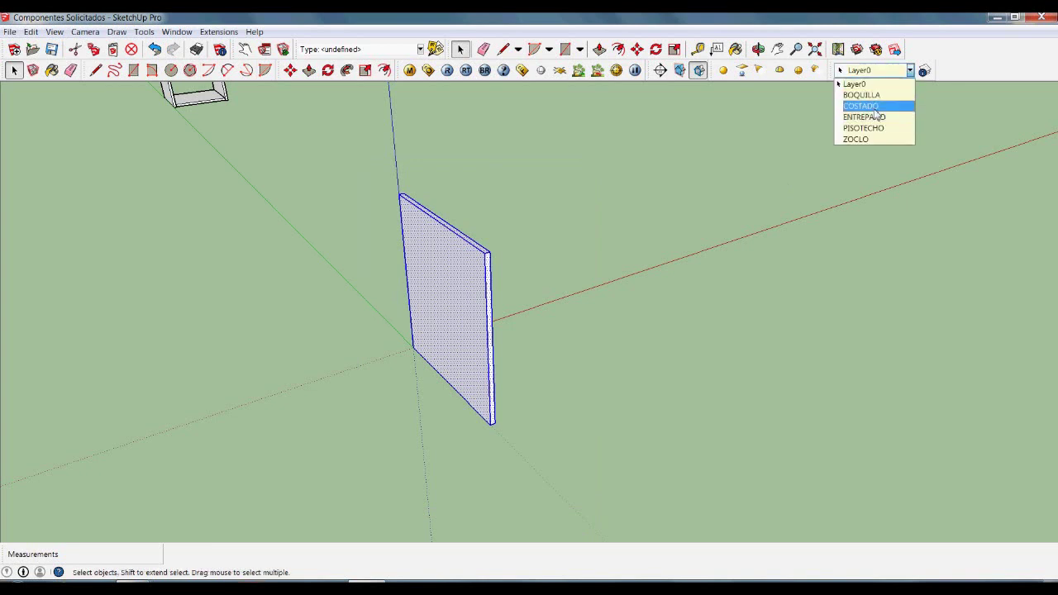
pyautogui.click(865, 106)
pyautogui.click(637, 364)
pyautogui.click(451, 315)
pyautogui.click(533, 438)
# Copy the whole side panel 60 cm along the red axis.
pyautogui.moveTo(361, 141); pyautogui.dragTo(554, 474)
pyautogui.press('m')
pyautogui.click(544, 458)
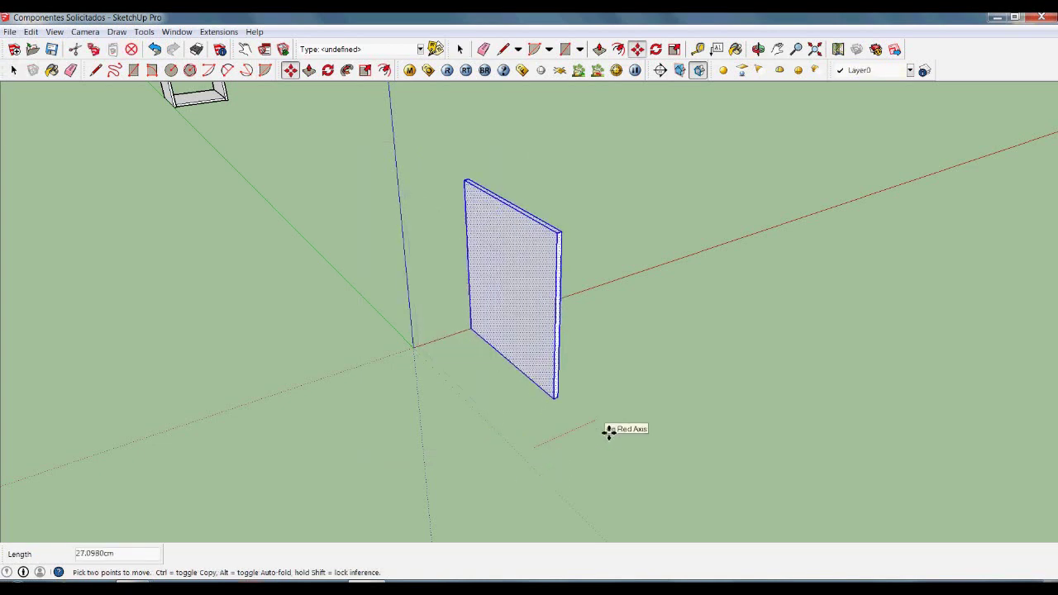
pyautogui.press('ctrl')
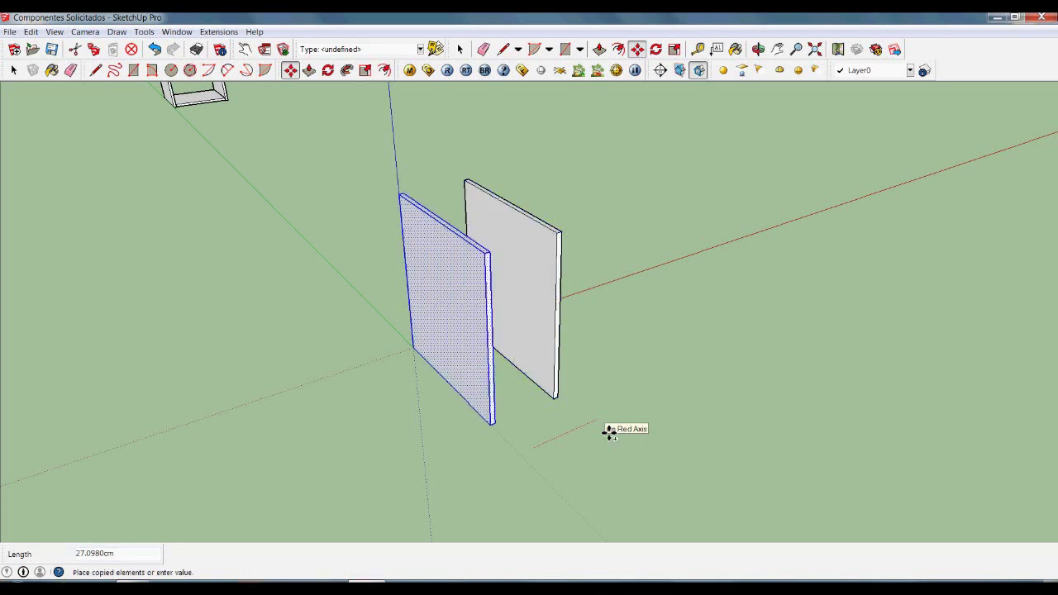
pyautogui.write('6')
pyautogui.press('Return')
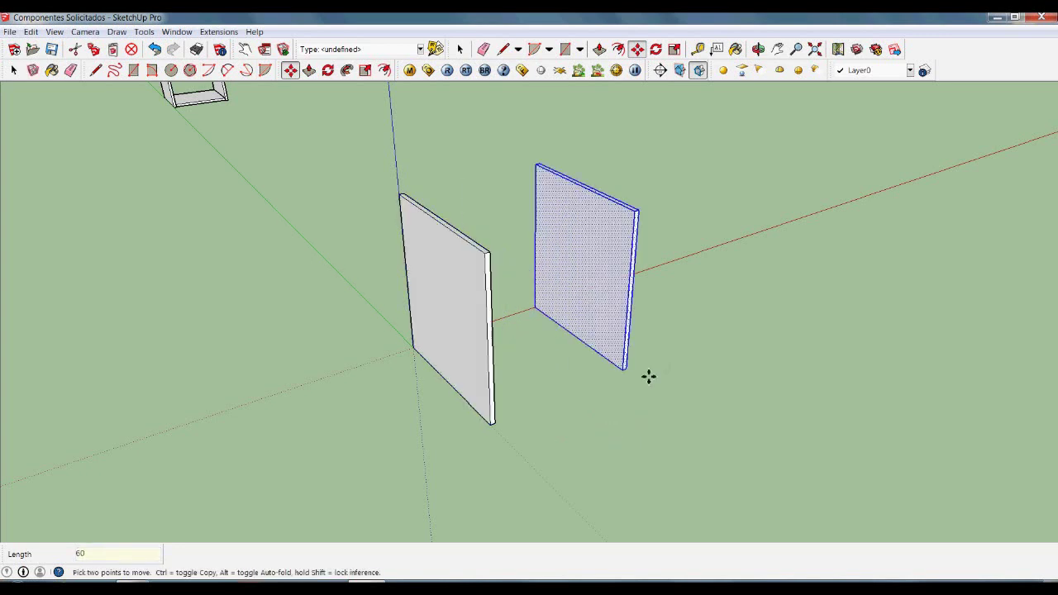
# Move the copied side panel 1.9 cm back toward the origin along the red axis.
pyautogui.scroll(5, 671, 372)
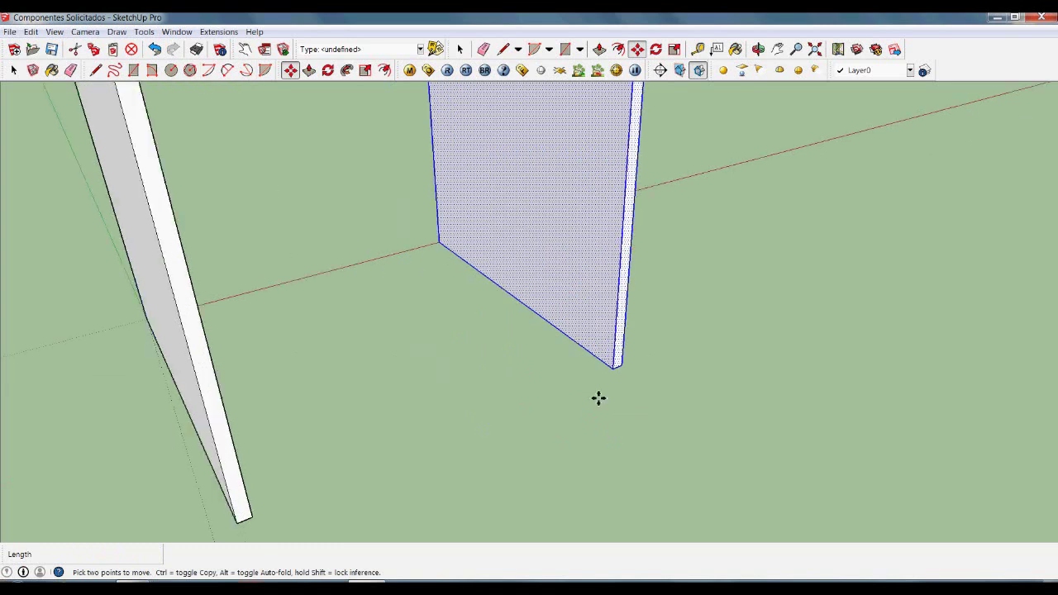
pyautogui.click(656, 349)
pyautogui.write('1')
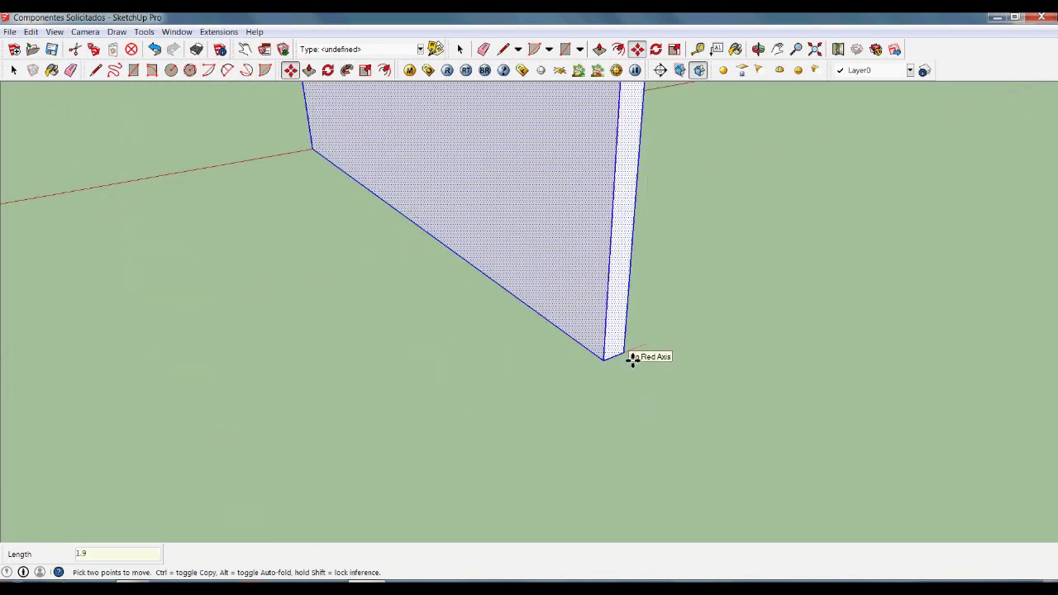
pyautogui.write('.9')
pyautogui.press('Return')
pyautogui.press('space')
pyautogui.scroll(-5, 623, 436)
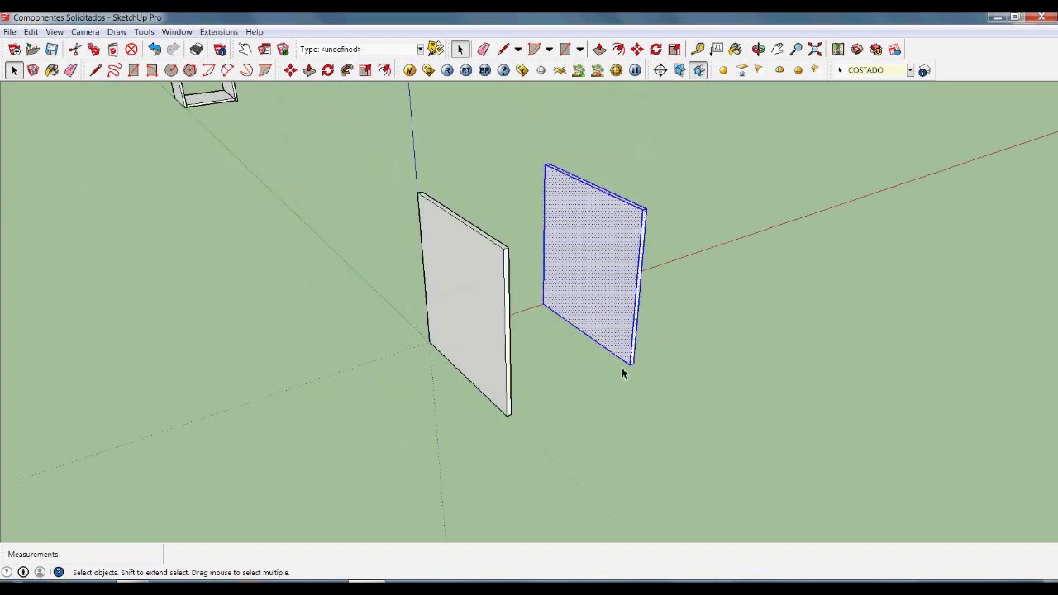
pyautogui.click(603, 412)
pyautogui.click(617, 267)
pyautogui.click(373, 252)
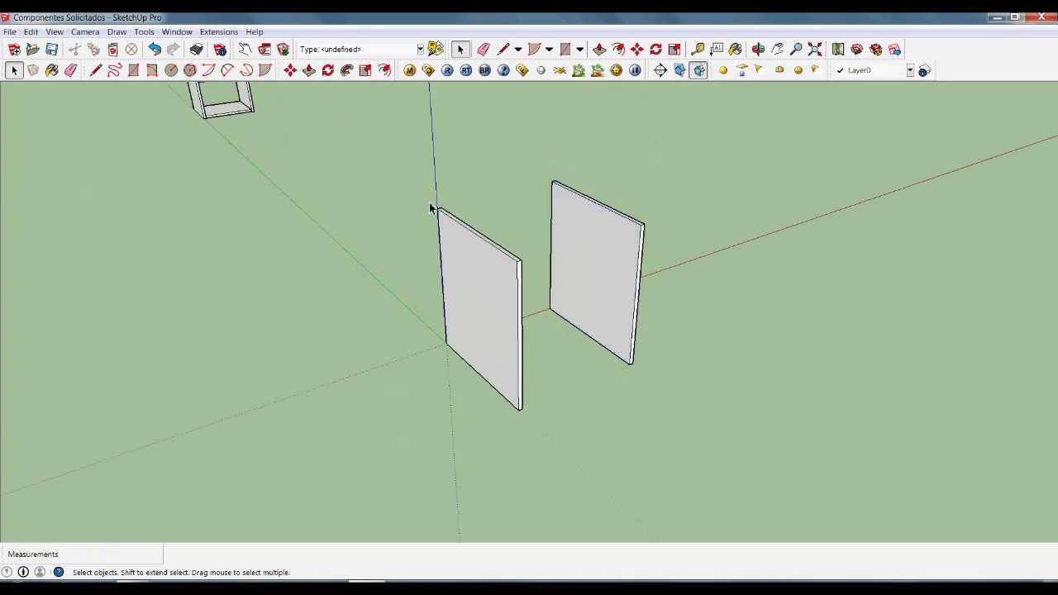
# Make the side panel at the origin a component named COSBAJIZ, replacing the existing definition.
pyautogui.moveTo(405, 176); pyautogui.dragTo(542, 443)
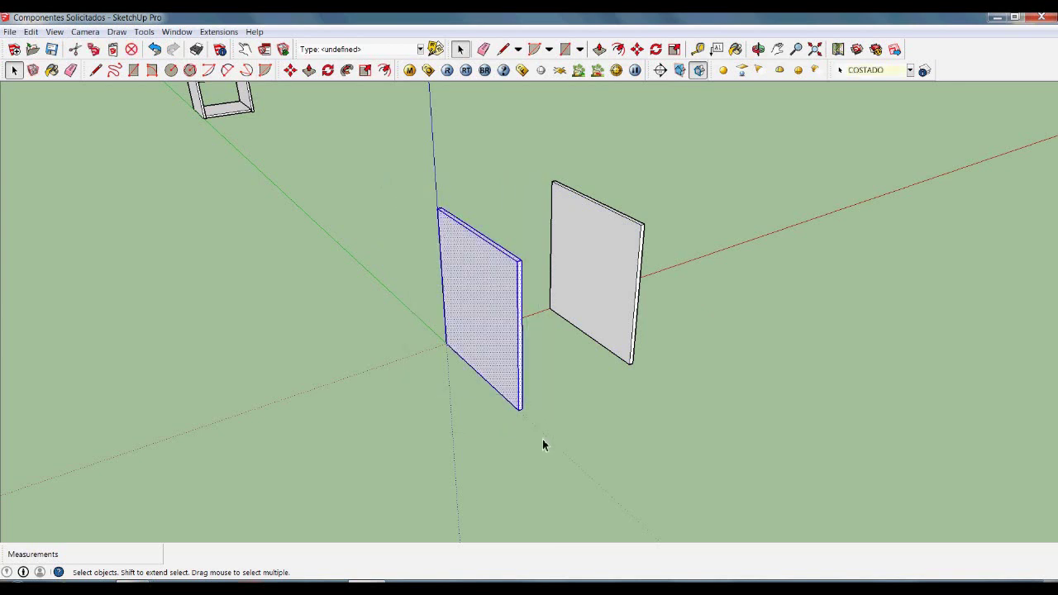
pyautogui.rightClick(496, 304)
pyautogui.click(534, 395)
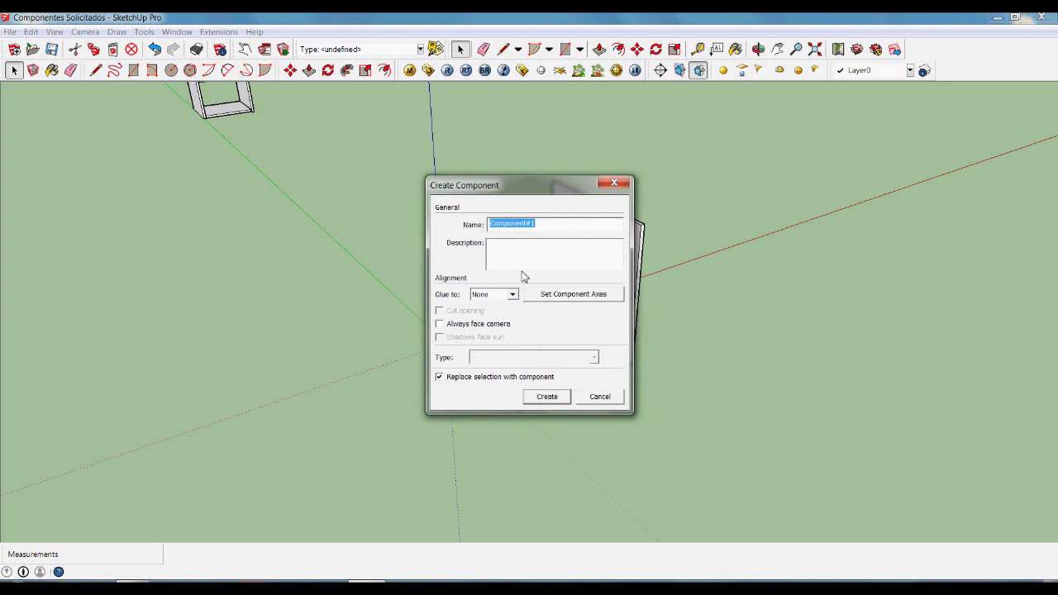
pyautogui.write('C')
pyautogui.write('COS')
pyautogui.write('BA1')
pyautogui.write('2')
pyautogui.click(547, 397)
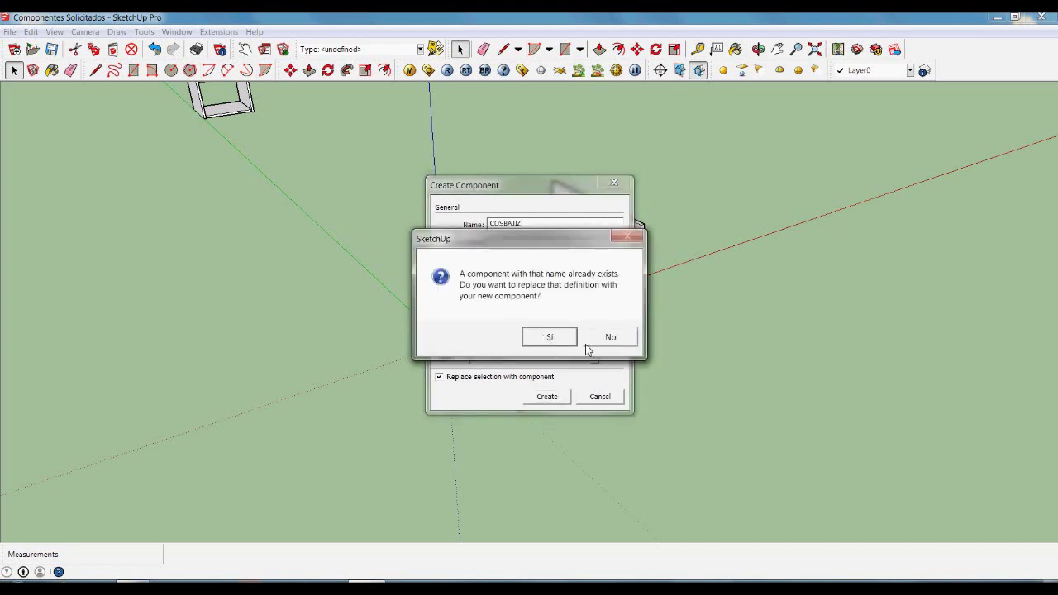
pyautogui.click(559, 342)
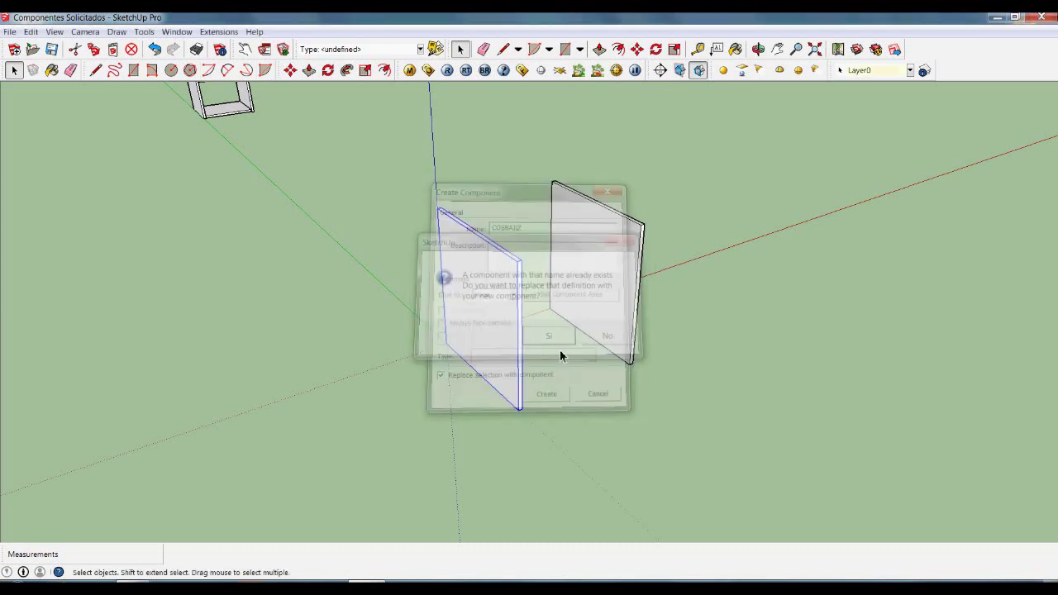
pyautogui.click(672, 369)
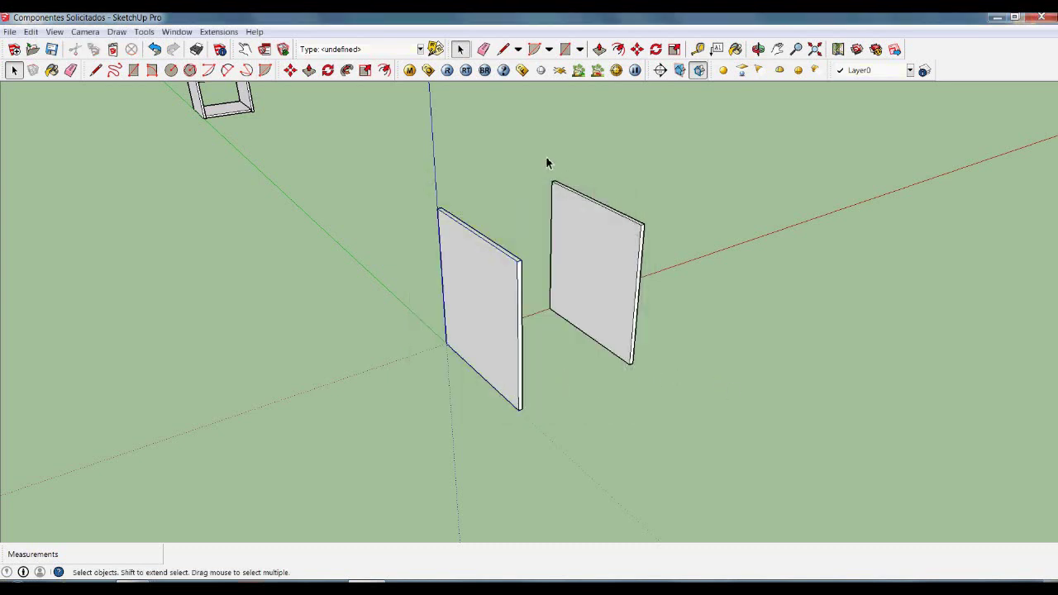
# Make the copied side panel a component named COSBAJDER, replacing the existing definition.
pyautogui.moveTo(546, 159); pyautogui.dragTo(727, 414)
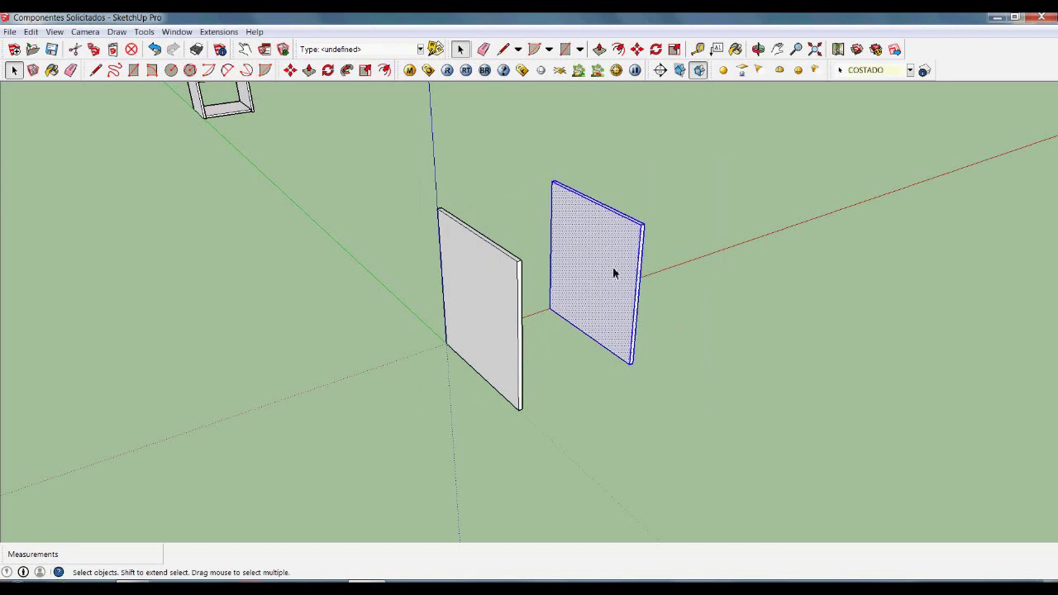
pyautogui.rightClick(610, 261)
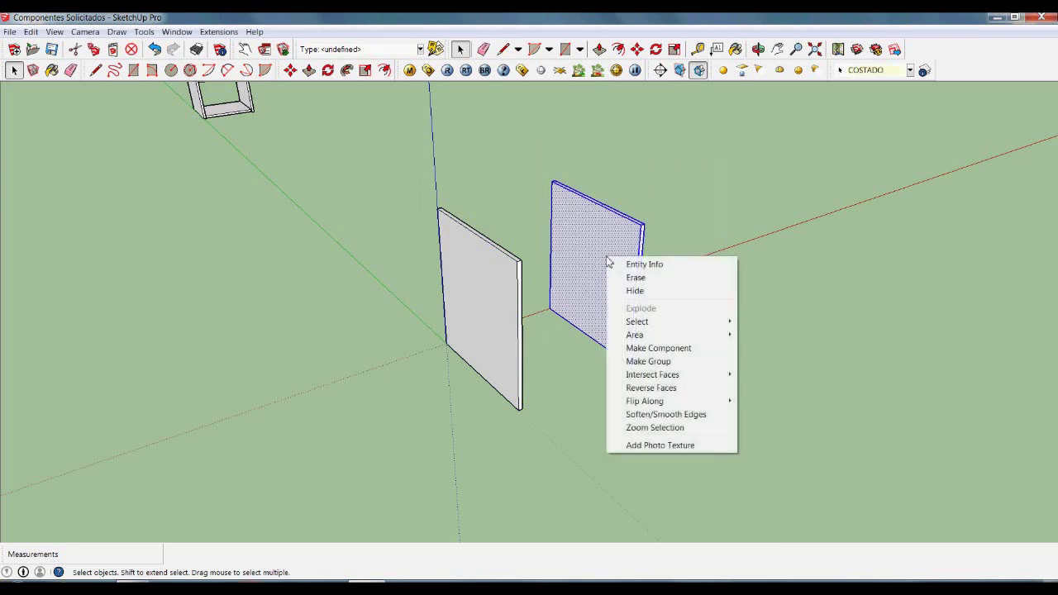
pyautogui.click(656, 349)
pyautogui.write('COS')
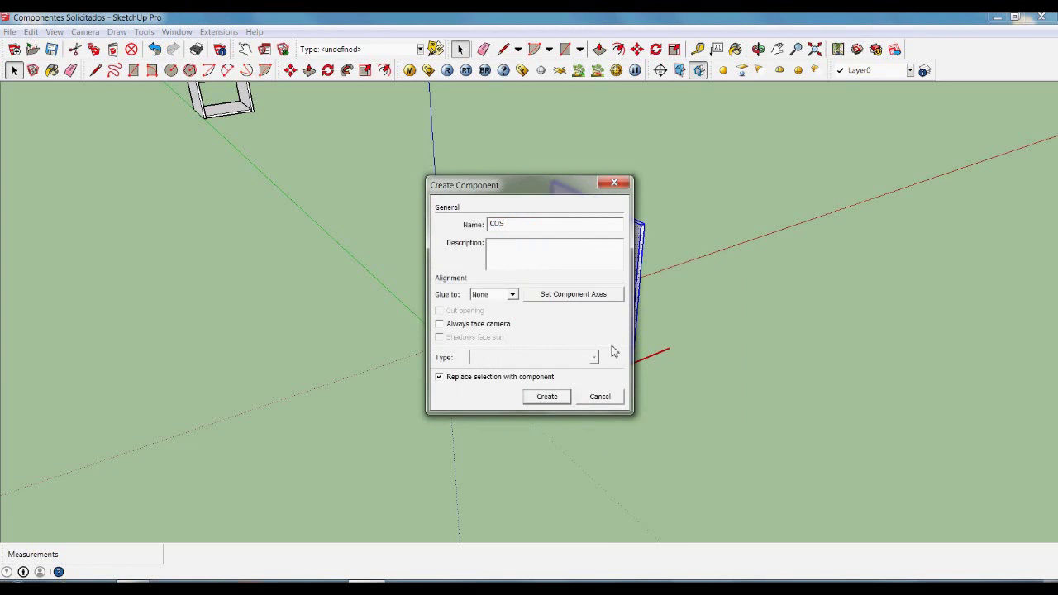
pyautogui.write('BAJDER')
pyautogui.click(546, 397)
pyautogui.click(549, 336)
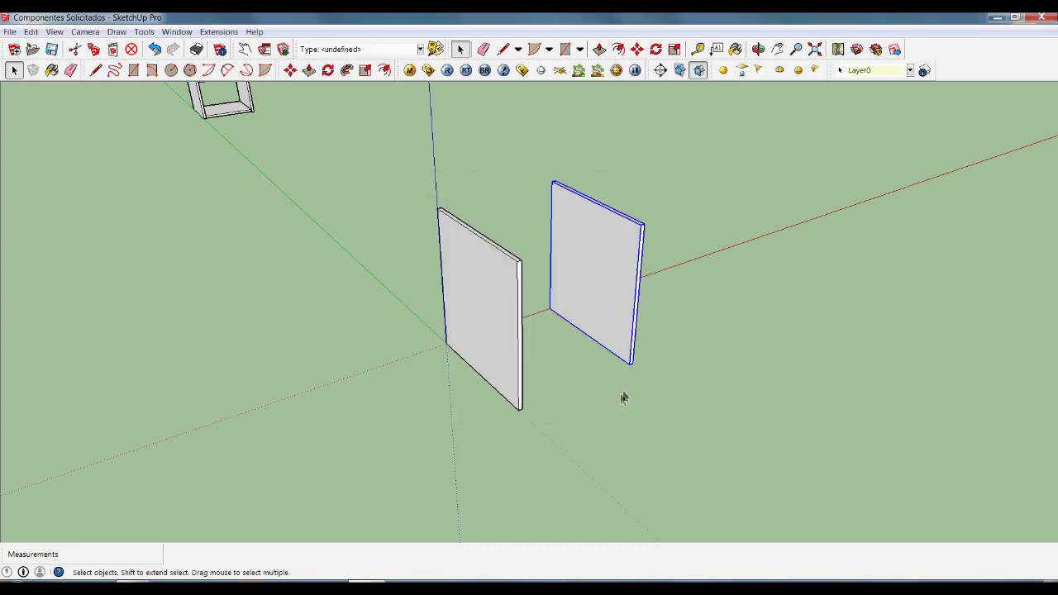
pyautogui.click(709, 353)
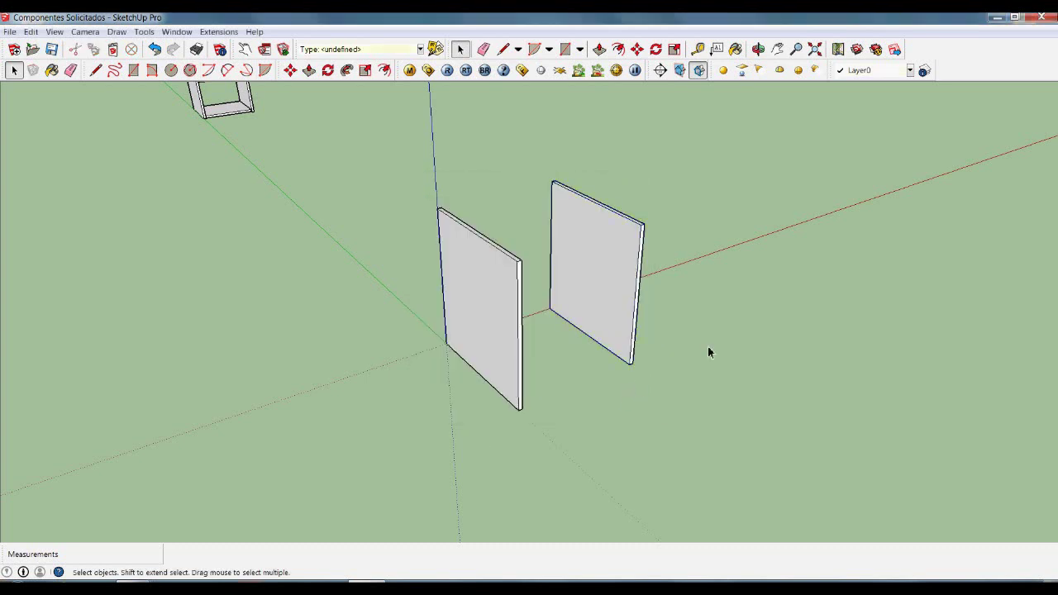
# Draw a 60 by 60 cm rectangle across the tops of both side panels, between their outer corners.
pyautogui.scroll(1, 780, 266)
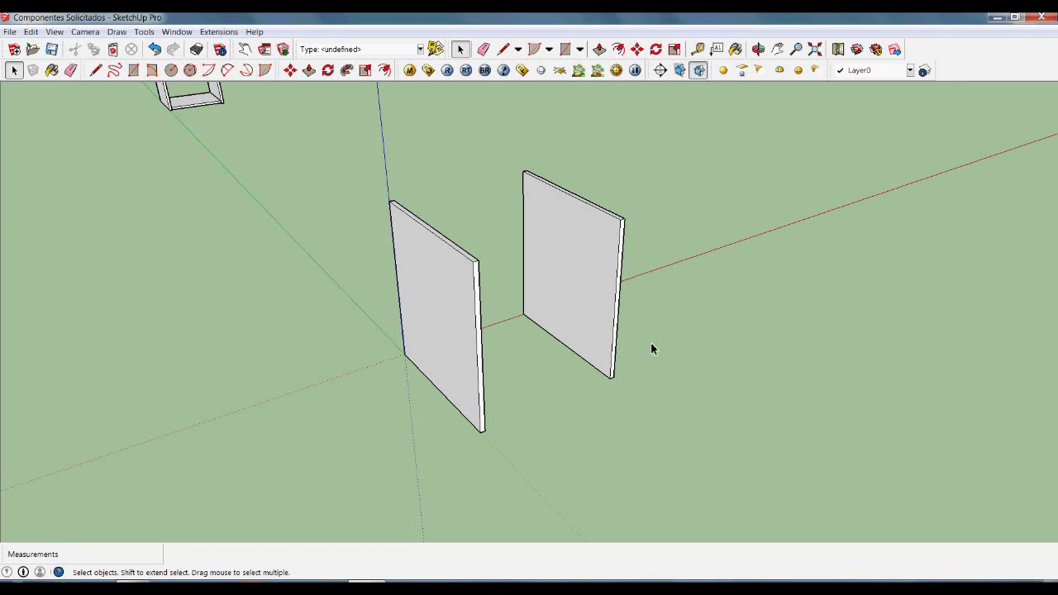
pyautogui.moveTo(640, 404); pyautogui.dragTo(560, 428, button='middle')
pyautogui.press('r')
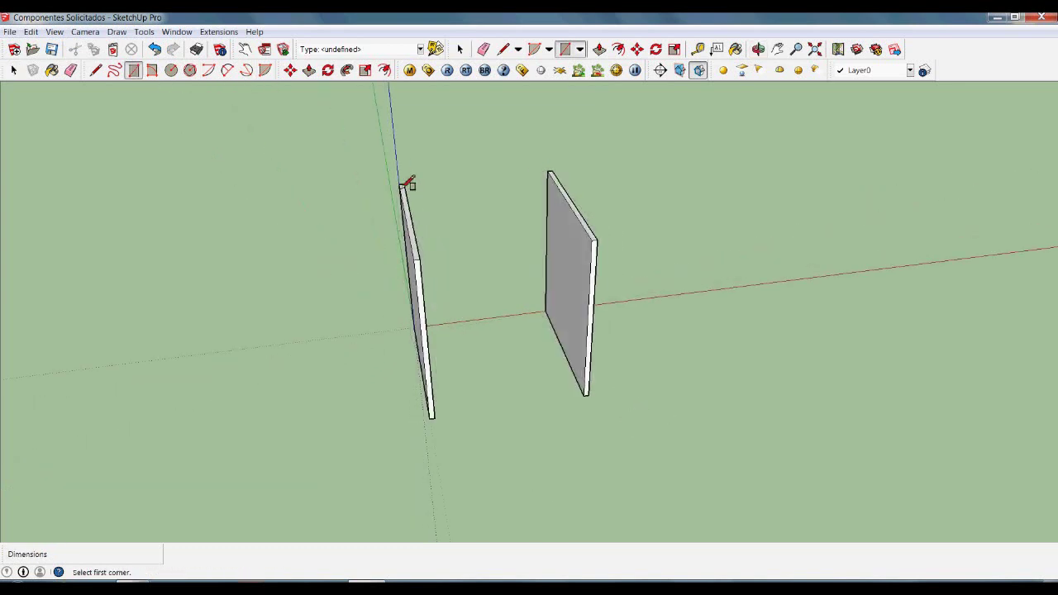
pyautogui.click(402, 187)
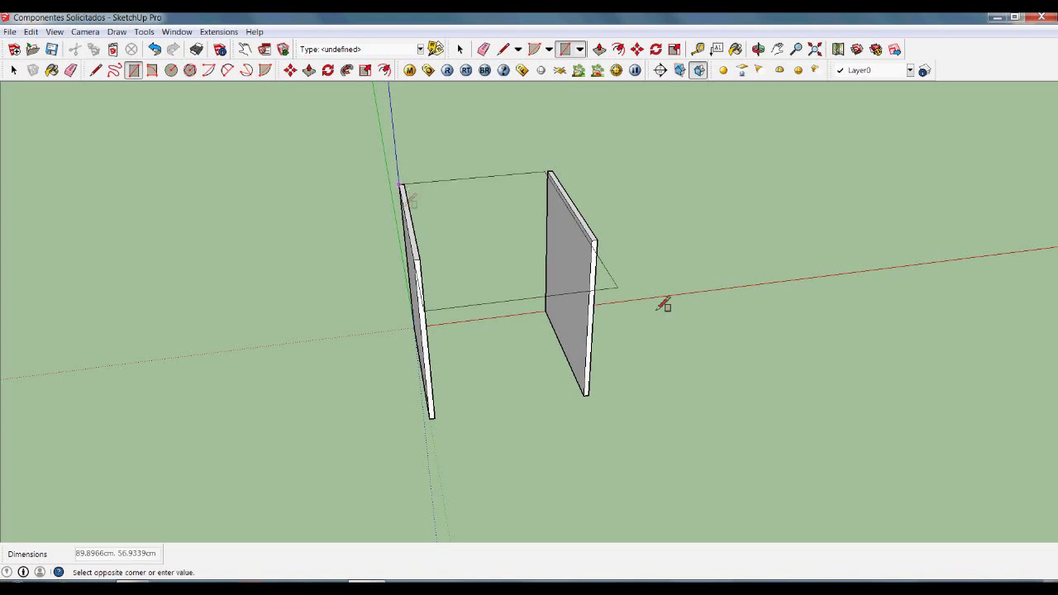
pyautogui.click(597, 245)
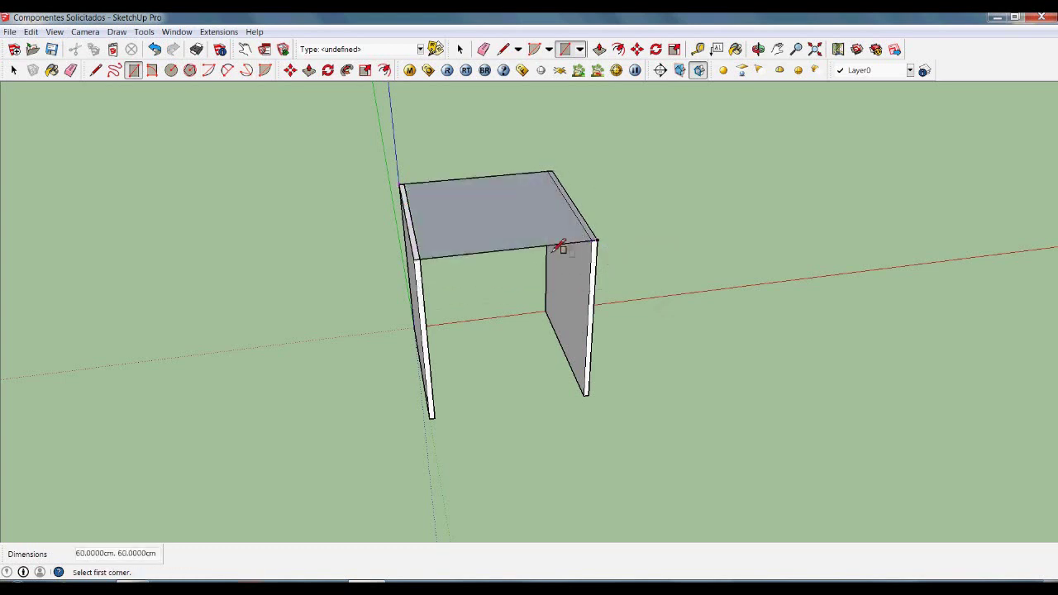
# Extrude the rectangle on top of the side panels upward by 1.9 cm.
pyautogui.press('p')
pyautogui.click(551, 234)
pyautogui.write('1.9')
pyautogui.press('Return')
pyautogui.press('space')
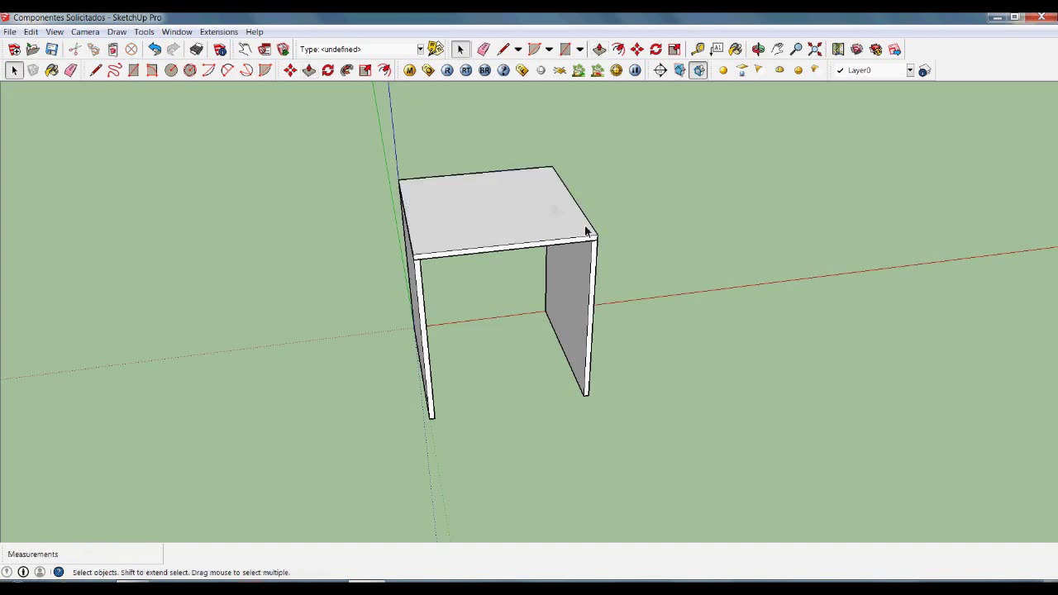
# Select the entire top panel and assign it to the PISOTECHO layer.
pyautogui.moveTo(323, 115); pyautogui.dragTo(637, 305)
pyautogui.click(910, 71)
pyautogui.click(876, 133)
pyautogui.click(665, 330)
# Copy the whole top panel about 90 cm straight down along the blue axis.
pyautogui.scroll(-2, 663, 331)
pyautogui.moveTo(469, 193); pyautogui.dragTo(713, 323)
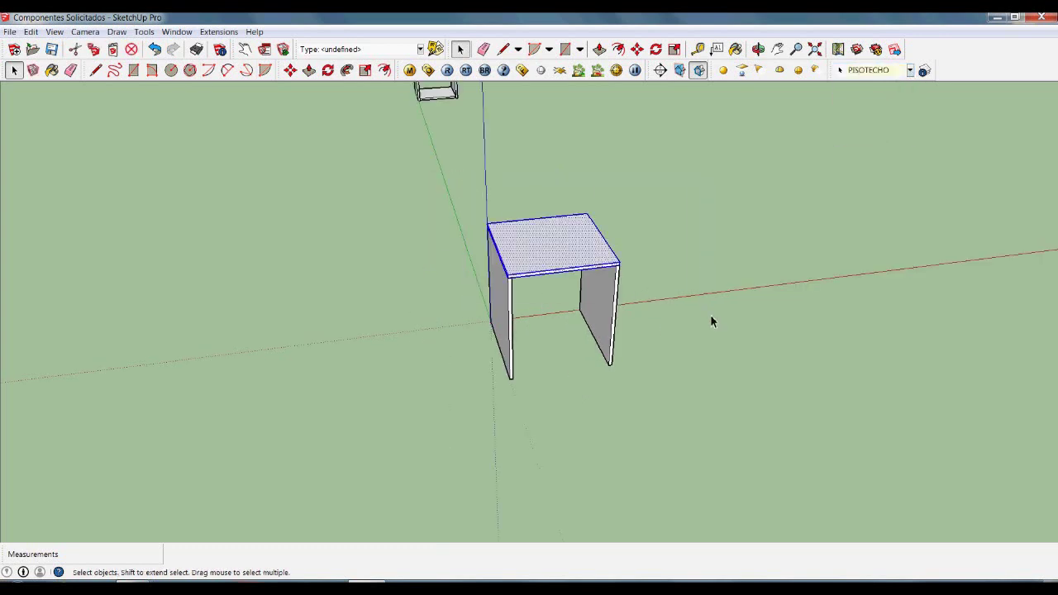
pyautogui.press('m')
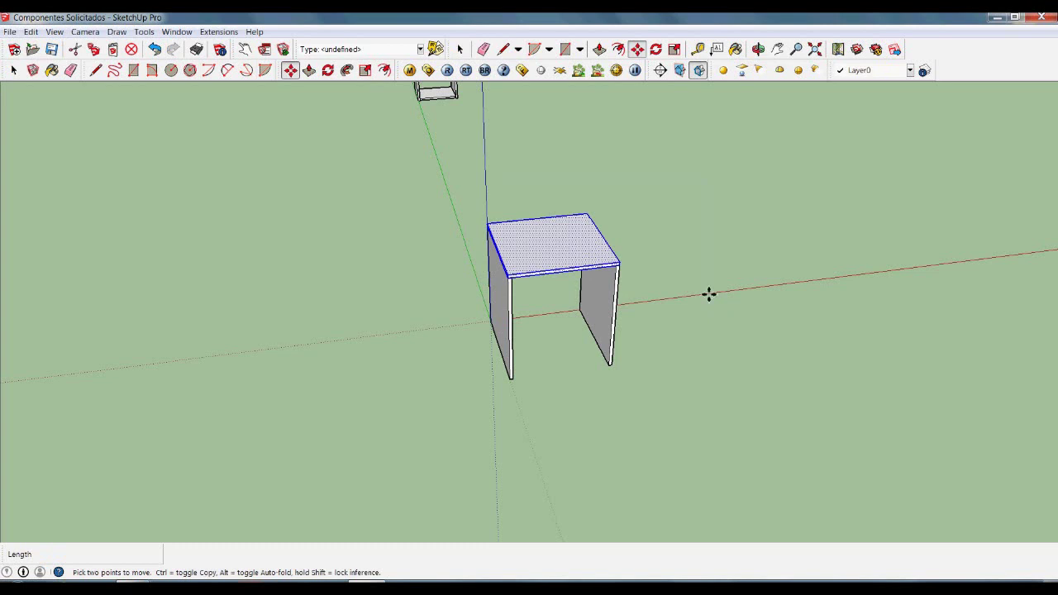
pyautogui.click(709, 293)
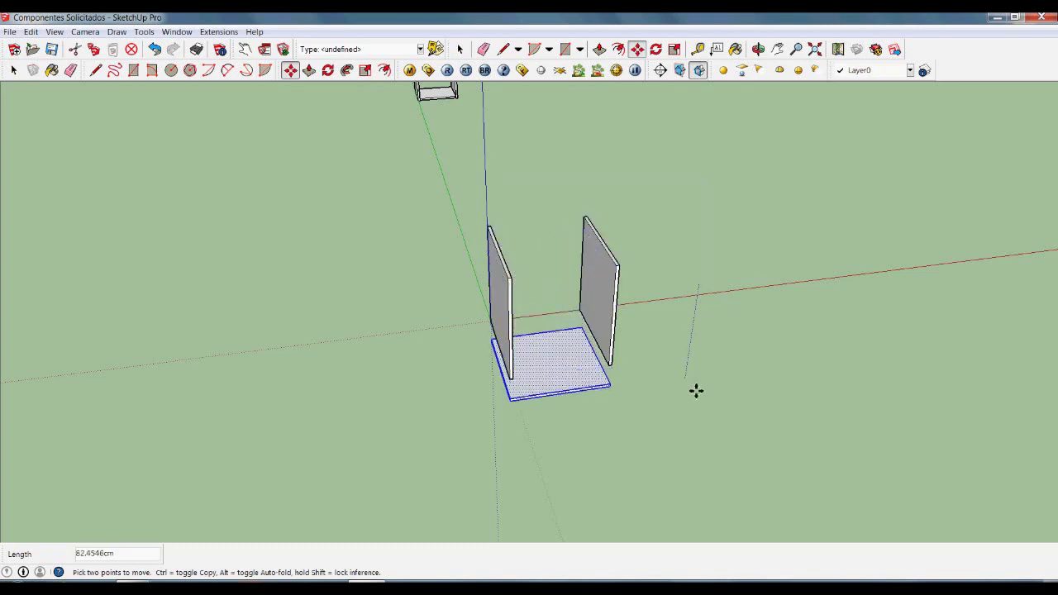
pyautogui.press('ctrl')
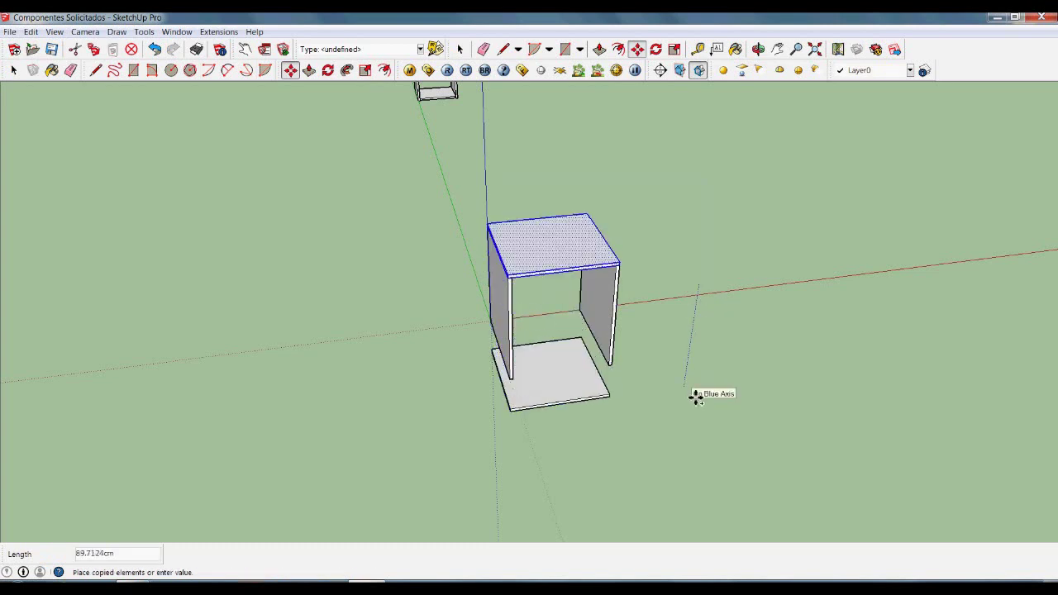
pyautogui.click(698, 397)
# Move the copied panel up against the undersides of the side panels, matching its front corner to the COSBAJDER panel's bottom corner.
pyautogui.scroll(5, 620, 402)
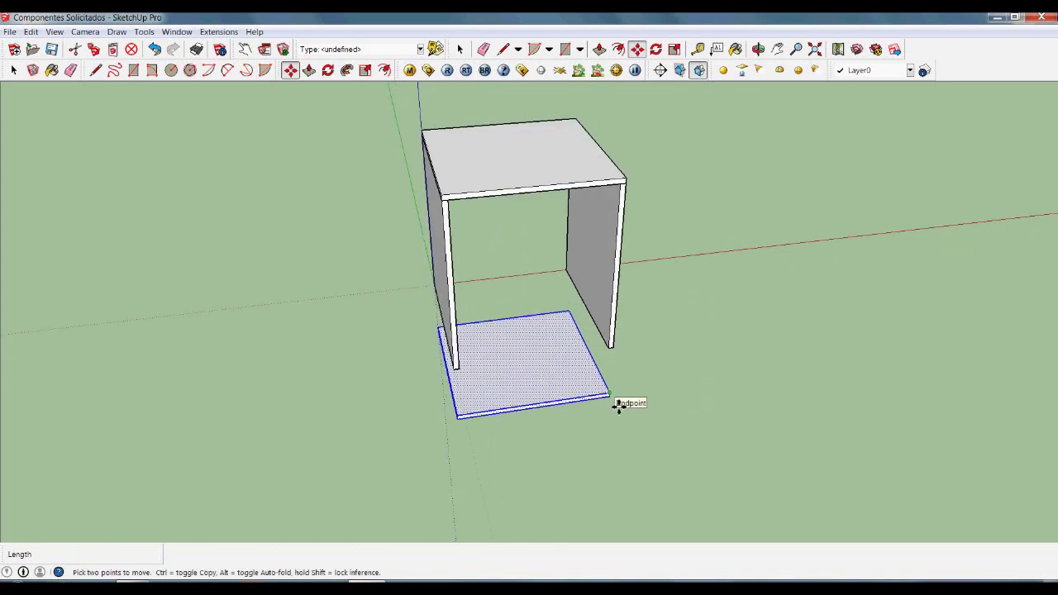
pyautogui.click(620, 400)
pyautogui.click(629, 322)
pyautogui.press('space')
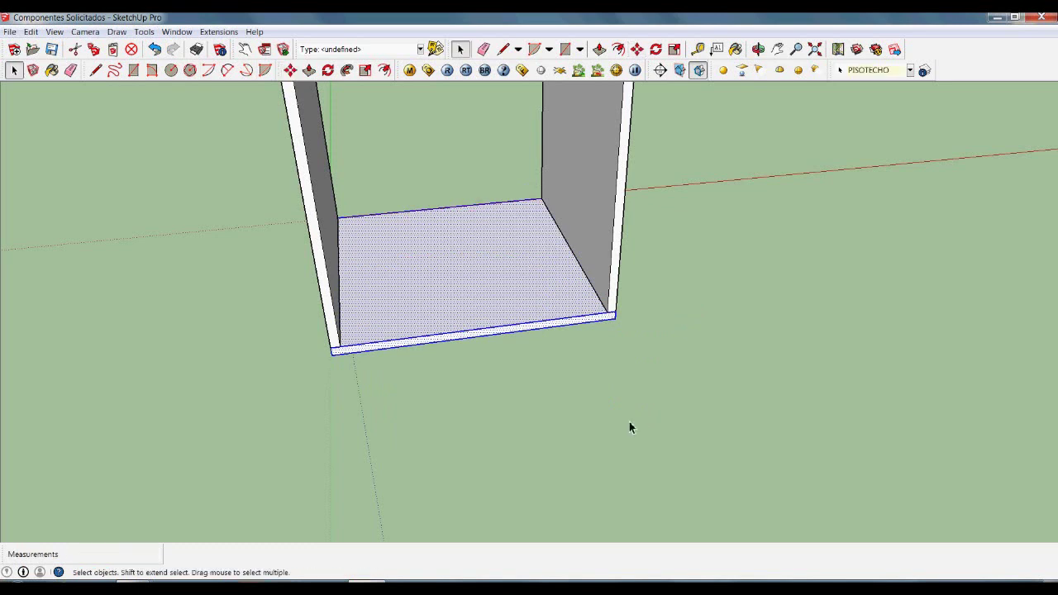
# Select the cabinet's entire top and bottom panels together and make them a component named SINFB.
pyautogui.click(632, 423)
pyautogui.scroll(-5, 636, 423)
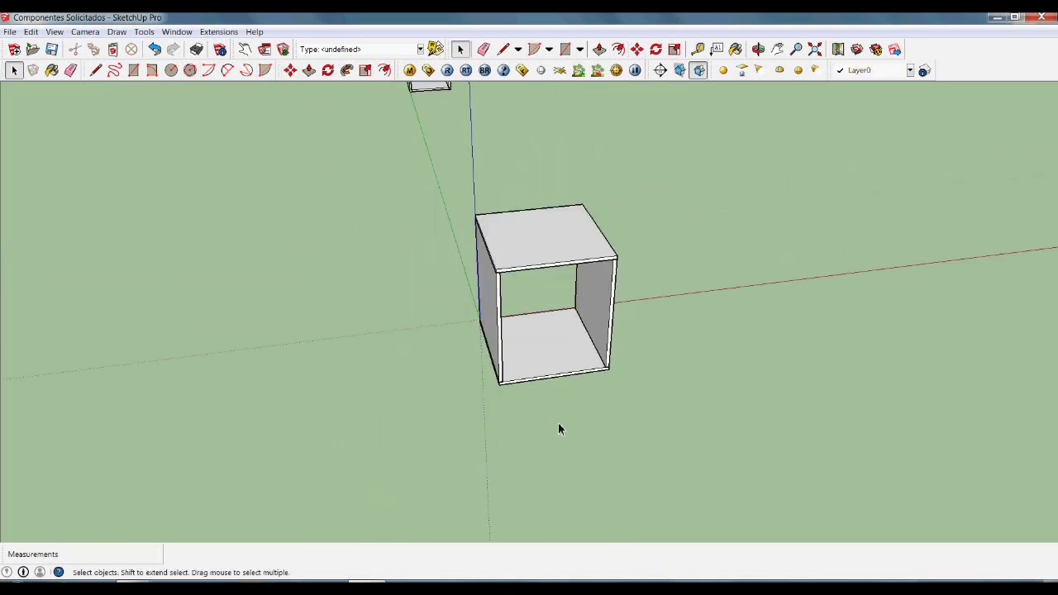
pyautogui.moveTo(621, 430); pyautogui.dragTo(717, 406, button='middle')
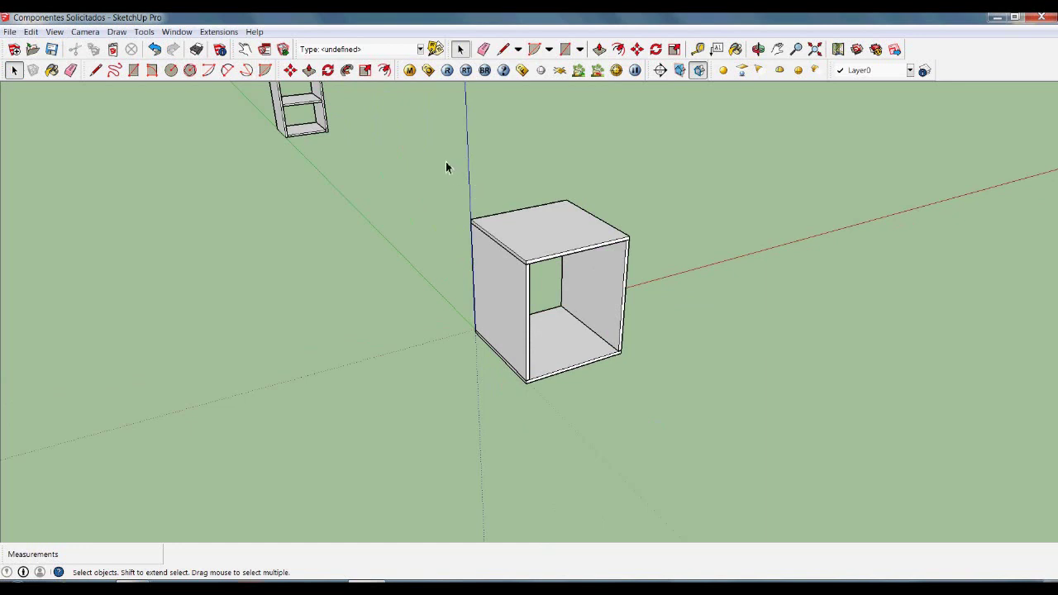
pyautogui.moveTo(431, 152); pyautogui.dragTo(692, 290)
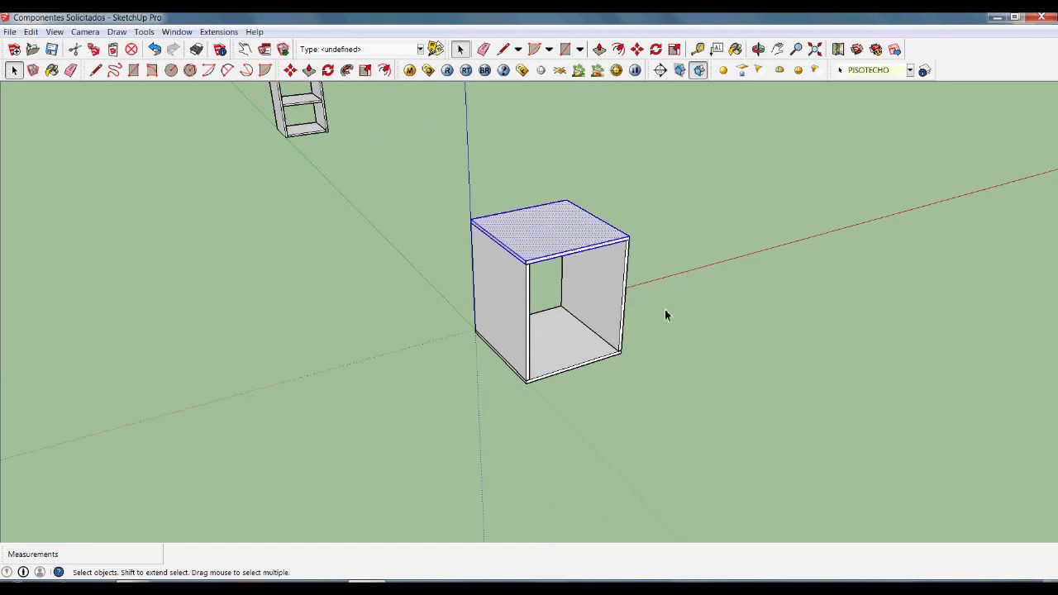
pyautogui.keyDown('shift'); pyautogui.moveTo(468, 294); pyautogui.dragTo(677, 436); pyautogui.keyUp('shift')
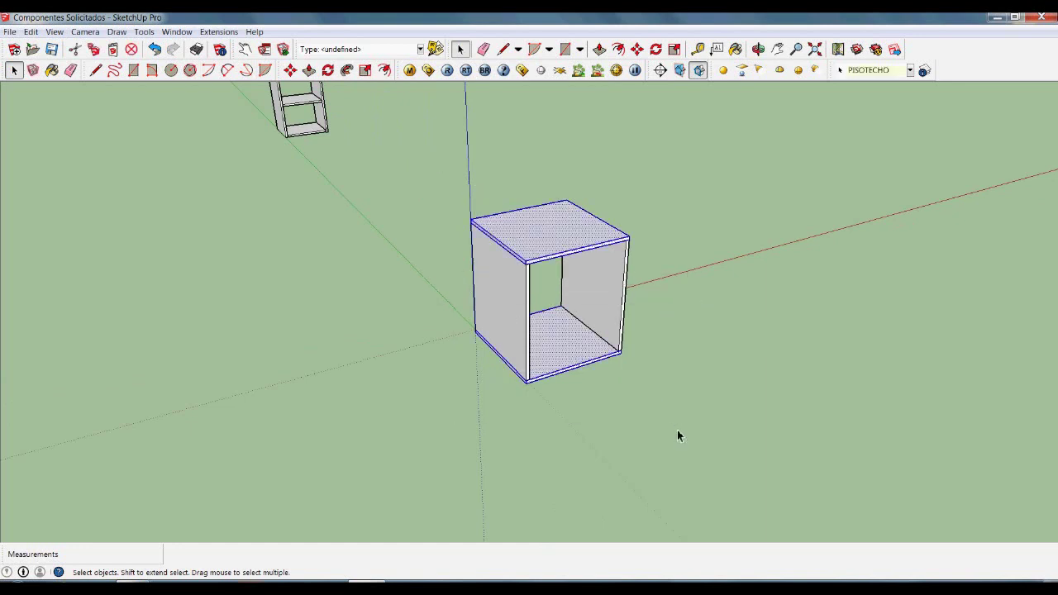
pyautogui.rightClick(554, 244)
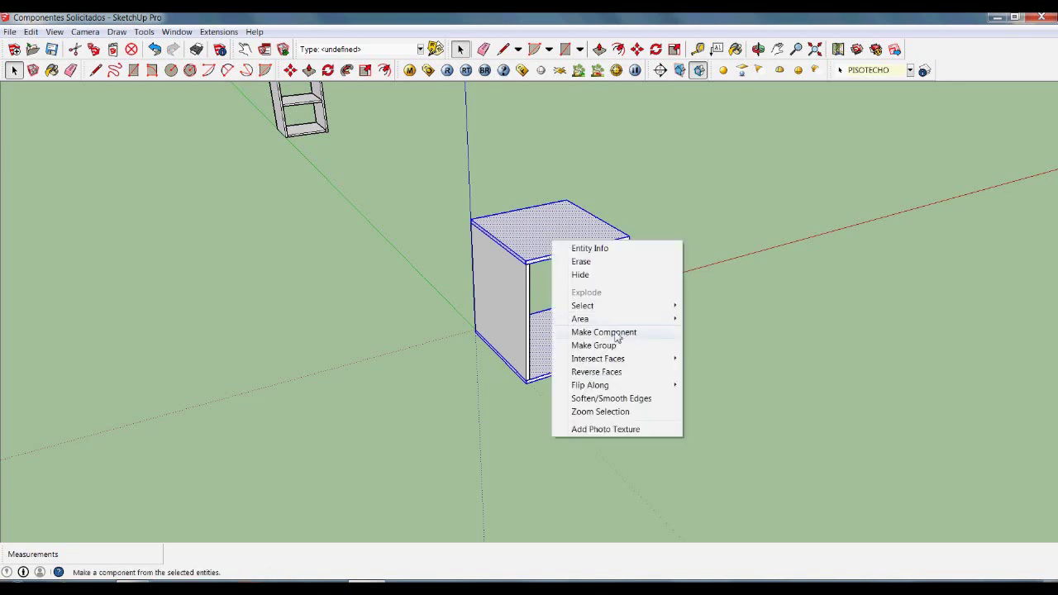
pyautogui.click(612, 333)
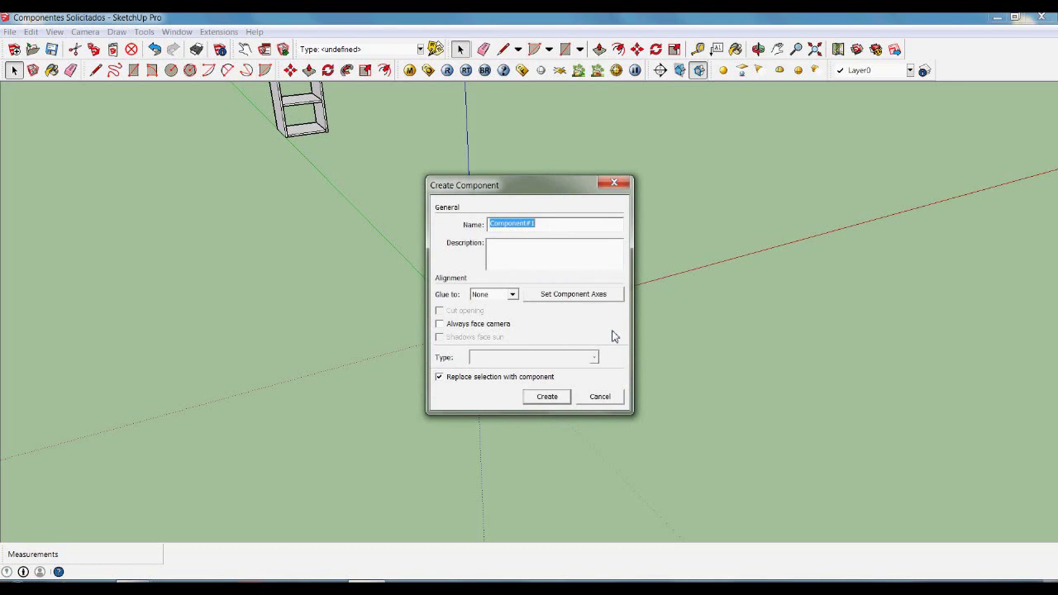
pyautogui.write('SINFB')
pyautogui.click(553, 401)
pyautogui.click(571, 339)
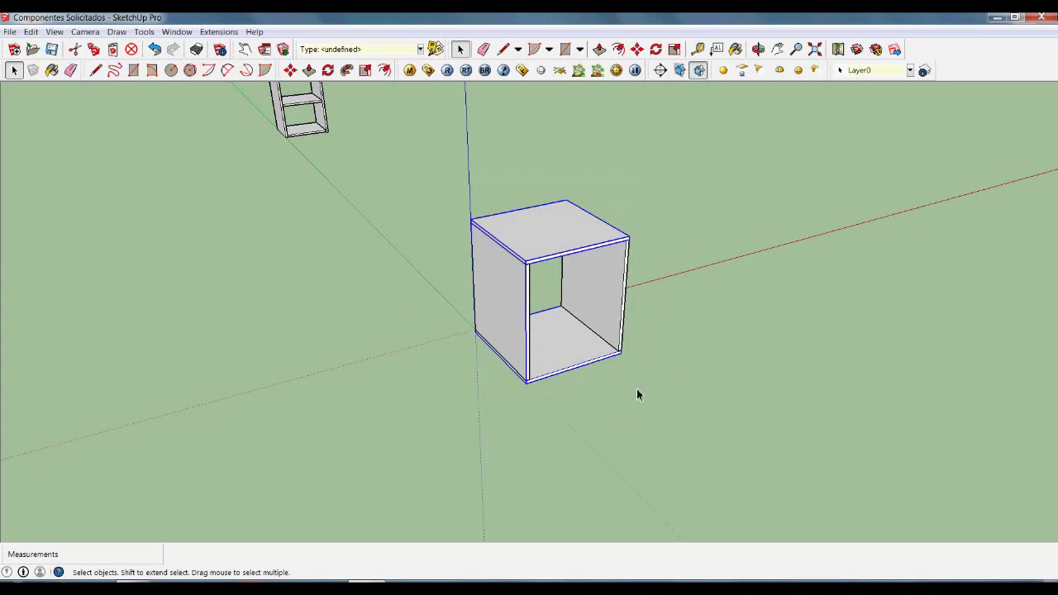
pyautogui.click(628, 417)
# Place a guide line on the underside of the bottom panel, 3 cm in from its front edge.
pyautogui.moveTo(584, 441); pyautogui.dragTo(602, 297, button='middle')
pyautogui.scroll(1, 616, 294)
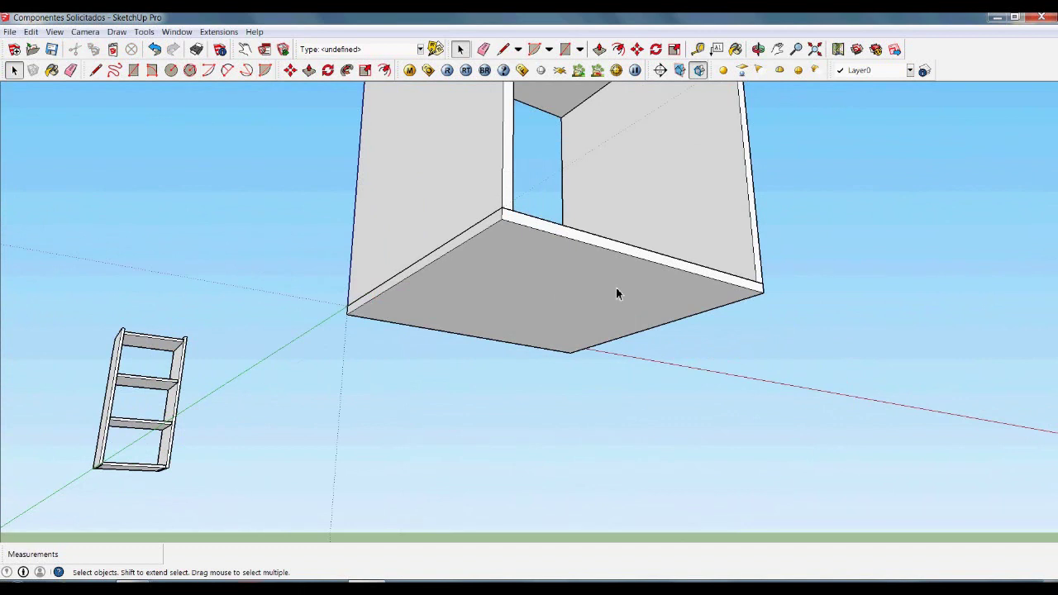
pyautogui.press('t')
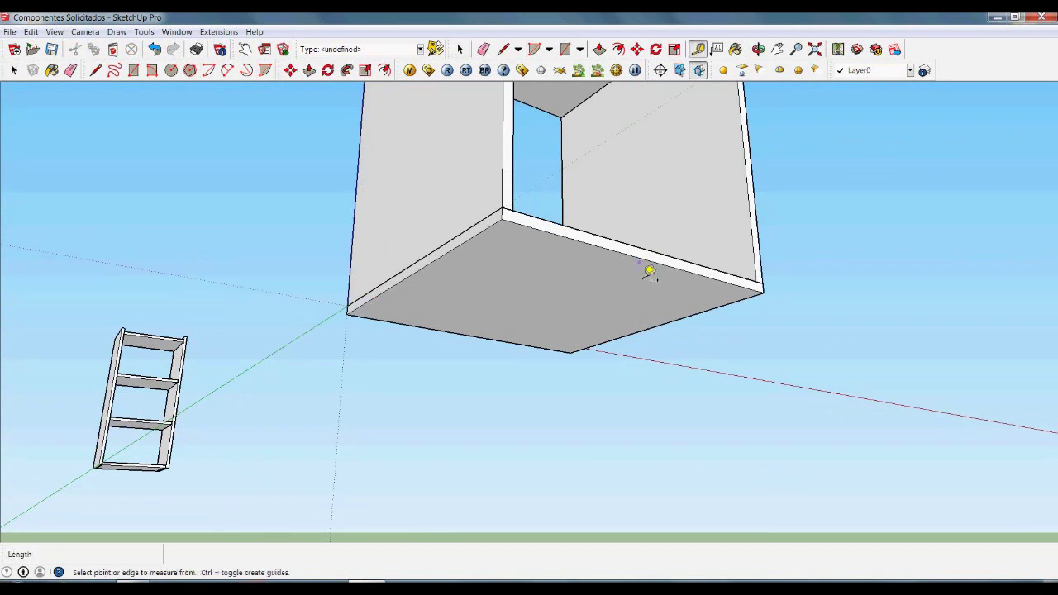
pyautogui.click(647, 267)
pyautogui.write('3')
pyautogui.press('Return')
pyautogui.scroll(1, 612, 280)
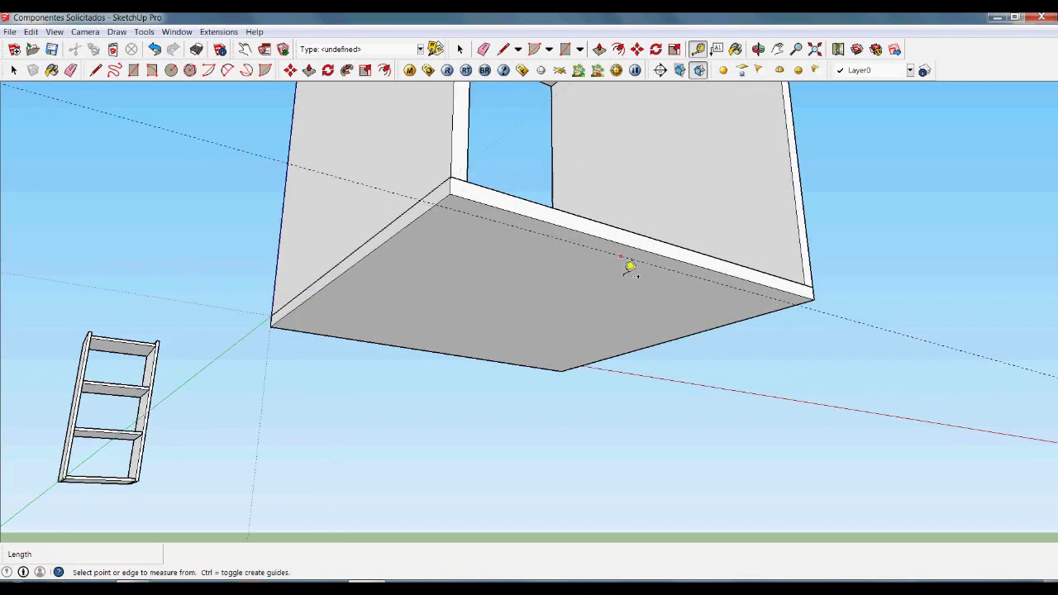
# Add a second guide line 1.9 cm behind the first one on the bottom panel's underside.
pyautogui.click(625, 266)
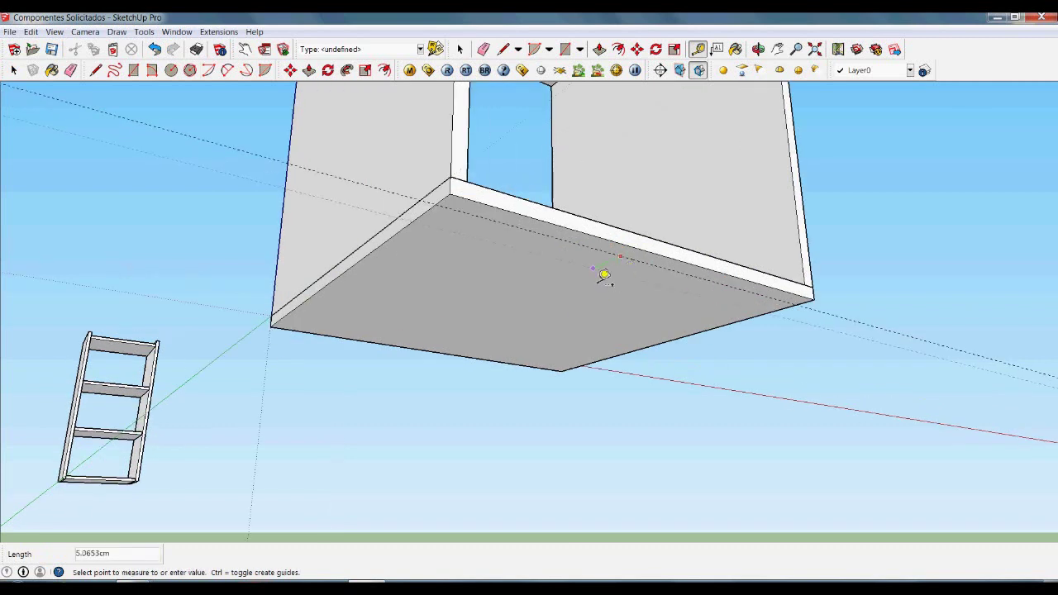
pyautogui.write('1.9')
pyautogui.press('Return')
pyautogui.press('space')
pyautogui.scroll(3, 444, 225)
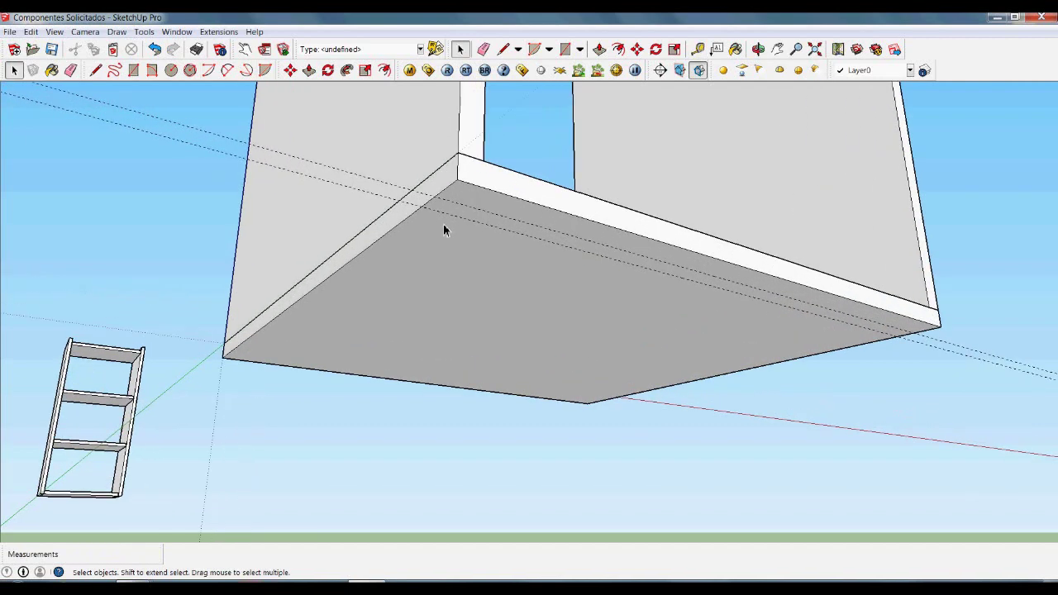
# Draw a 1.9 cm wide rectangle between the two front guides across the full width of the bottom panel.
pyautogui.press('r')
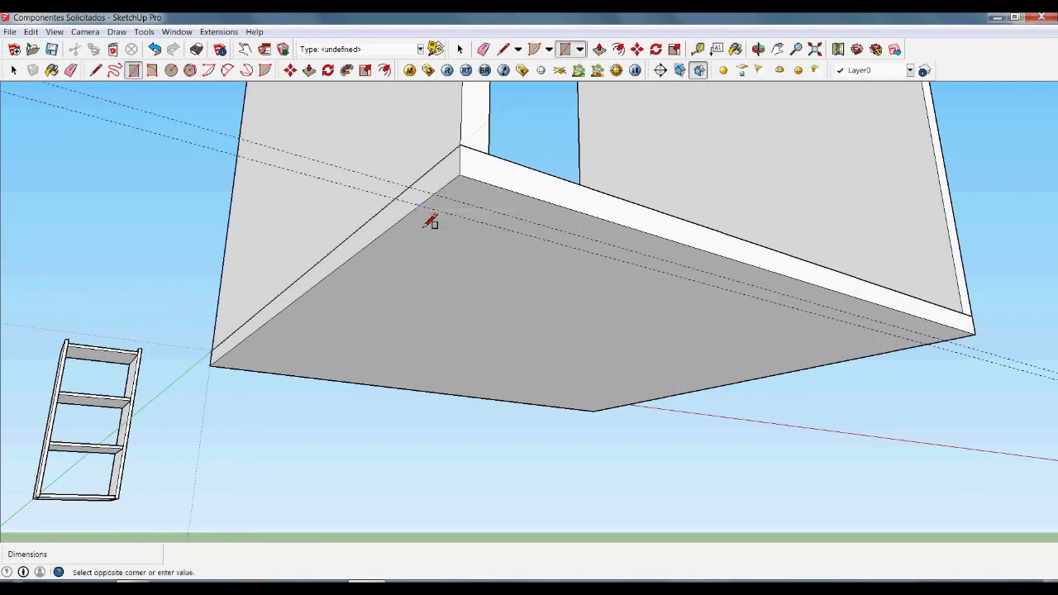
pyautogui.click(433, 215)
pyautogui.scroll(-2, 432, 229)
pyautogui.scroll(3, 807, 326)
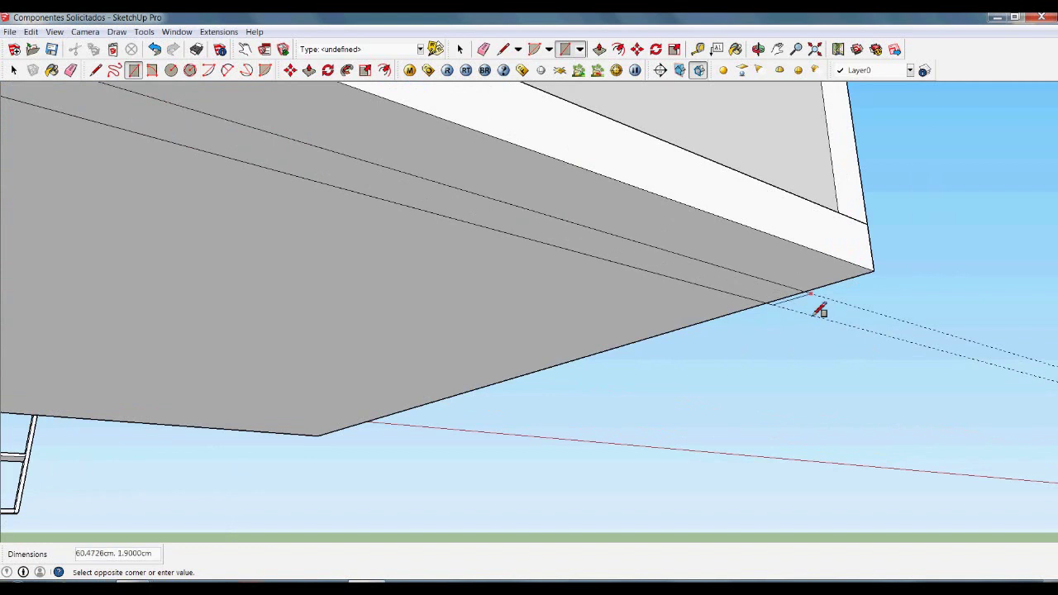
pyautogui.click(796, 306)
# Extrude the front strip 5 cm downward with Push/Pull to form the front base board.
pyautogui.press('p')
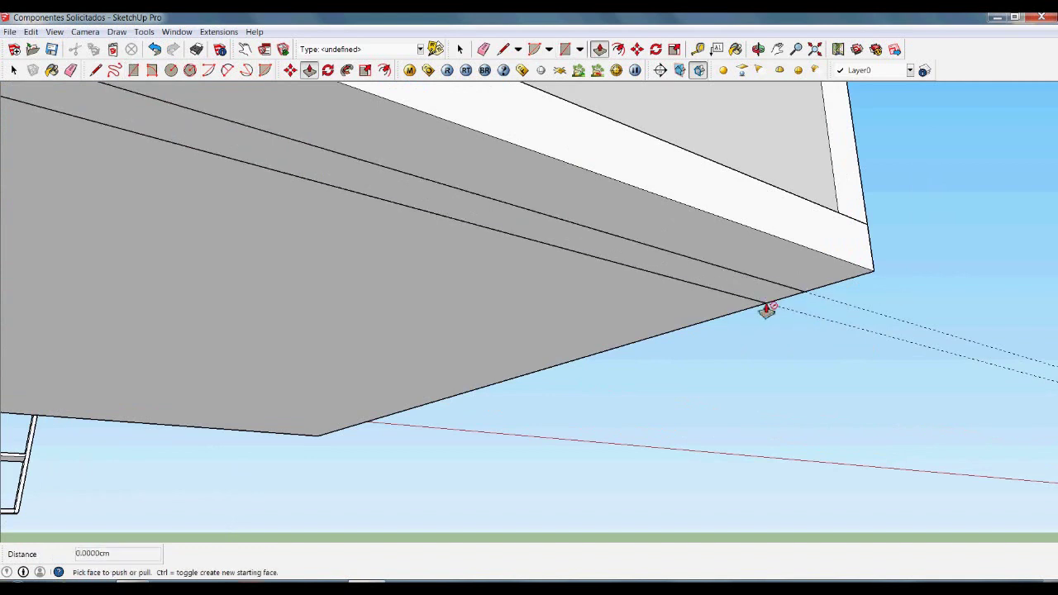
pyautogui.moveTo(758, 295); pyautogui.dragTo(764, 422)
pyautogui.write('5')
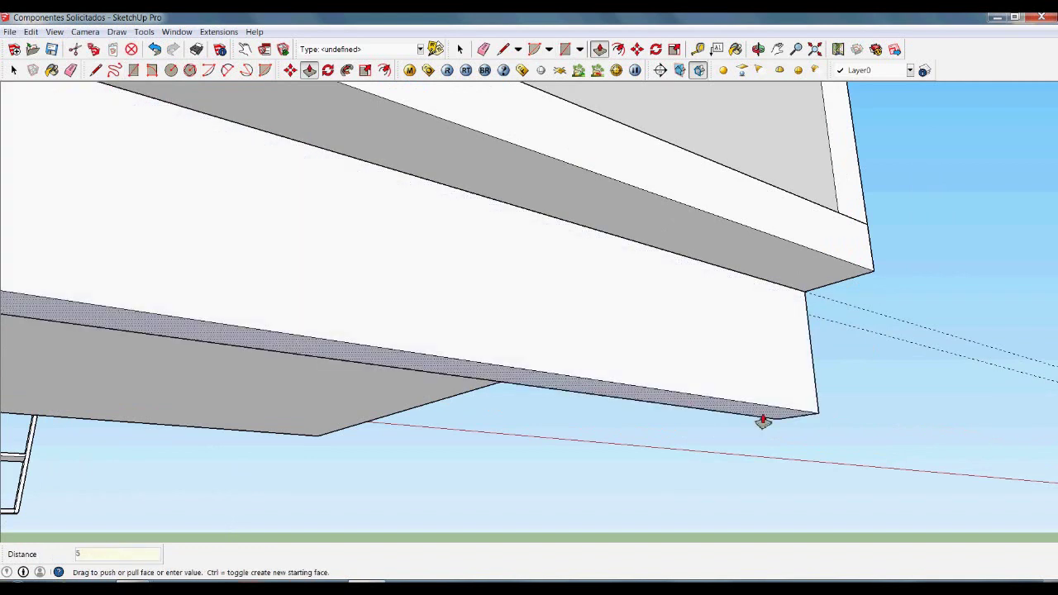
pyautogui.press('Return')
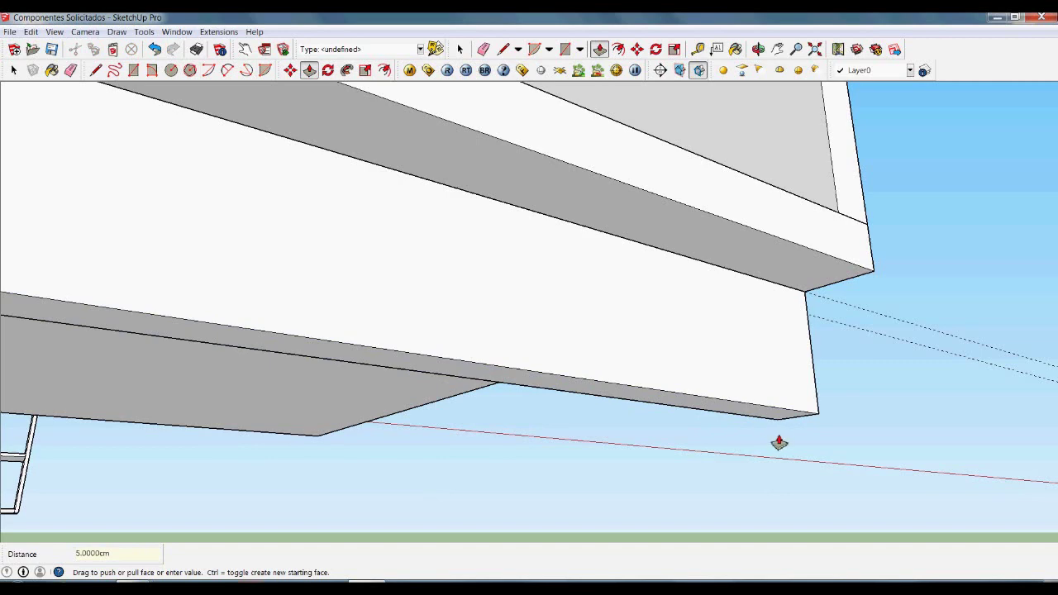
pyautogui.press('space')
# Place two guide lines 1.9 cm apart on the bottom panel's underside, parallel to its rear edge.
pyautogui.scroll(-5, 793, 452)
pyautogui.moveTo(833, 395)
pyautogui.mouseDown(button='middle')
pyautogui.moveTo(619, 386)
pyautogui.moveTo(568, 425)
pyautogui.mouseUp(button='middle')
pyautogui.scroll(4, 562, 425)
pyautogui.press('t')
pyautogui.click(555, 420)
pyautogui.click(579, 409)
pyautogui.click(565, 412)
pyautogui.write('1.9')
pyautogui.press('Return')
# Draw a 60 x 1.9 cm rectangle between the two rear guides across the bottom panel.
pyautogui.press('r')
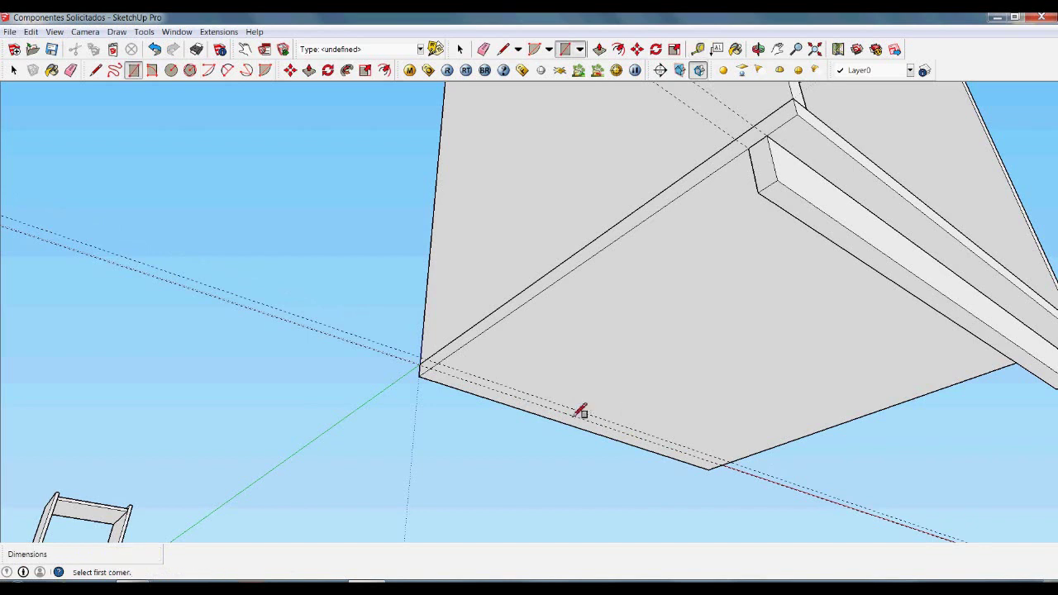
pyautogui.click(430, 372)
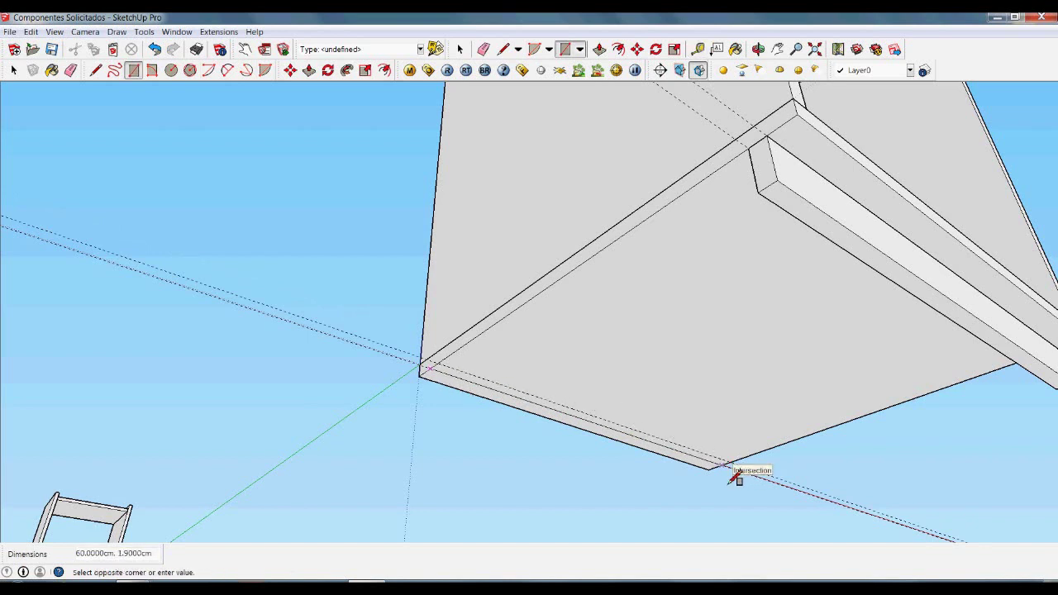
pyautogui.click(736, 473)
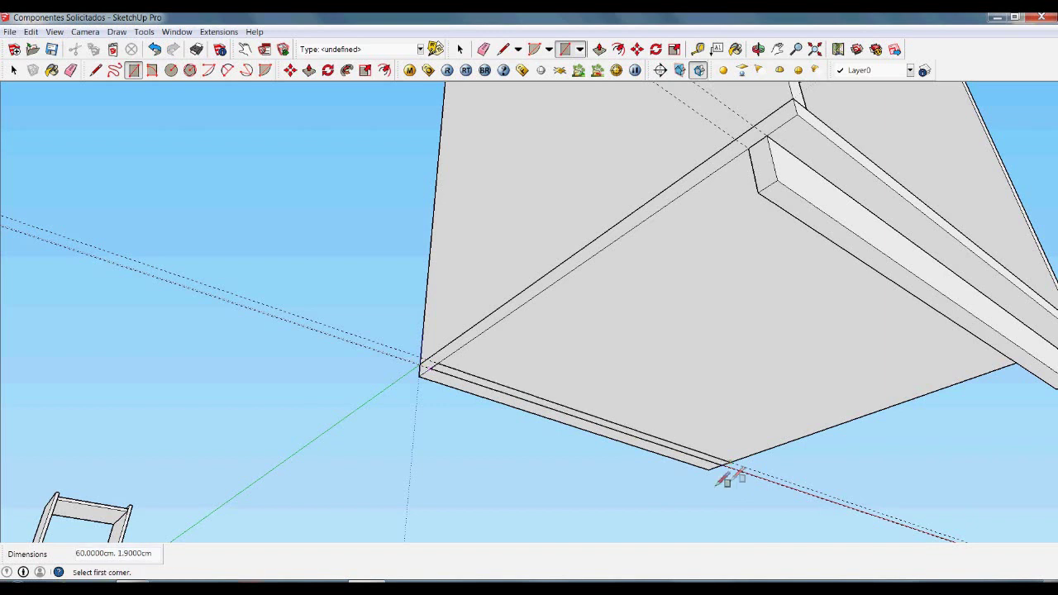
# Extrude the rear strip 5 cm downward with Push/Pull to form the rear base board.
pyautogui.scroll(3, 730, 480)
pyautogui.press('p')
pyautogui.click(726, 451)
pyautogui.click(730, 463)
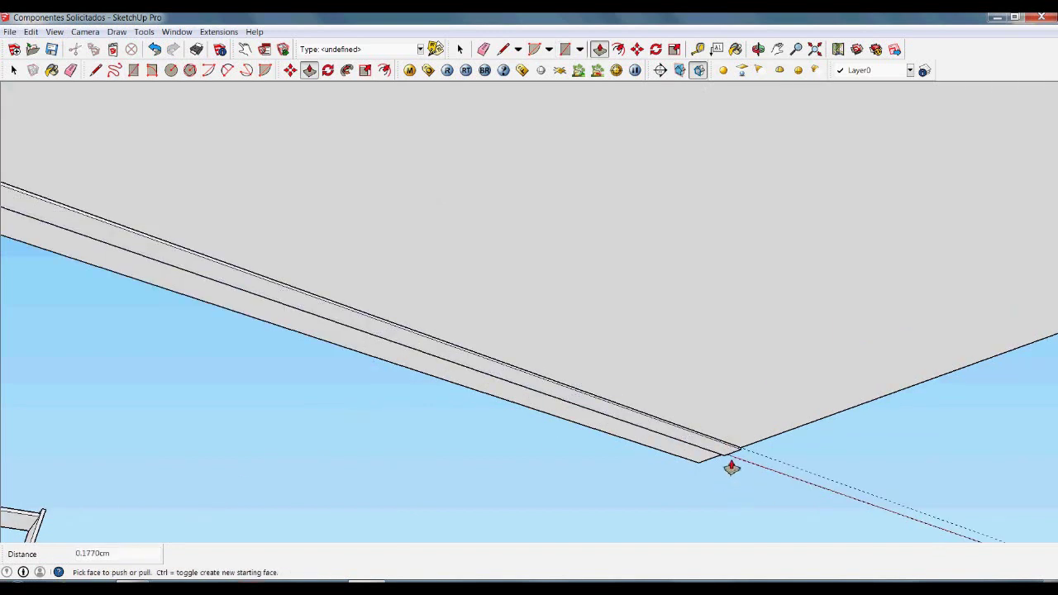
pyautogui.click(733, 455)
pyautogui.write('5')
pyautogui.press('Return')
pyautogui.press('space')
# Erase all the guide lines around the cabinet's underside.
pyautogui.moveTo(737, 504); pyautogui.dragTo(717, 424, button='middle')
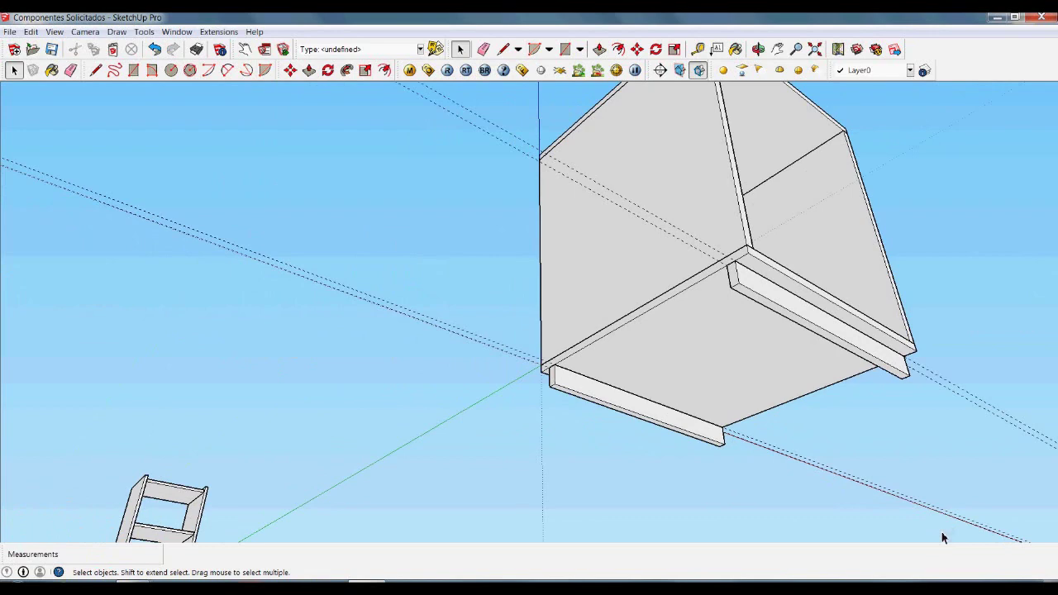
pyautogui.press('e')
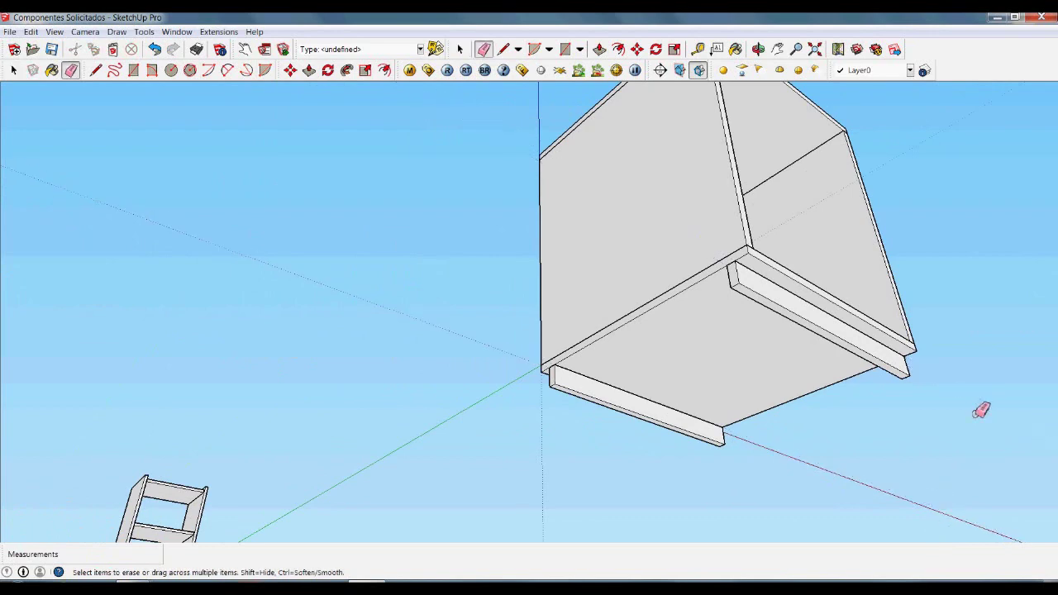
pyautogui.press('space')
# Move the whole cabinet up along the blue axis so that its base boards rest on the ground plane.
pyautogui.moveTo(884, 472)
pyautogui.mouseDown(button='middle')
pyautogui.moveTo(769, 466)
pyautogui.moveTo(756, 520)
pyautogui.moveTo(650, 413)
pyautogui.mouseUp(button='middle')
pyautogui.scroll(3, 685, 444)
pyautogui.scroll(2, 726, 436)
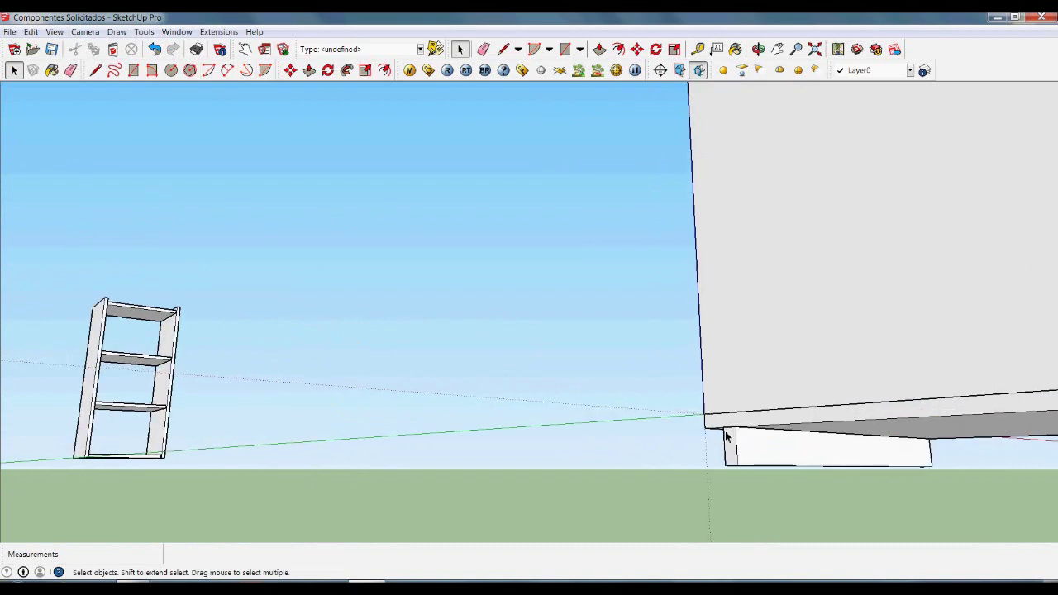
pyautogui.scroll(-4, 687, 454)
pyautogui.moveTo(709, 428); pyautogui.dragTo(673, 331, button='middle')
pyautogui.moveTo(662, 210); pyautogui.dragTo(861, 503)
pyautogui.press('m')
pyautogui.click(869, 501)
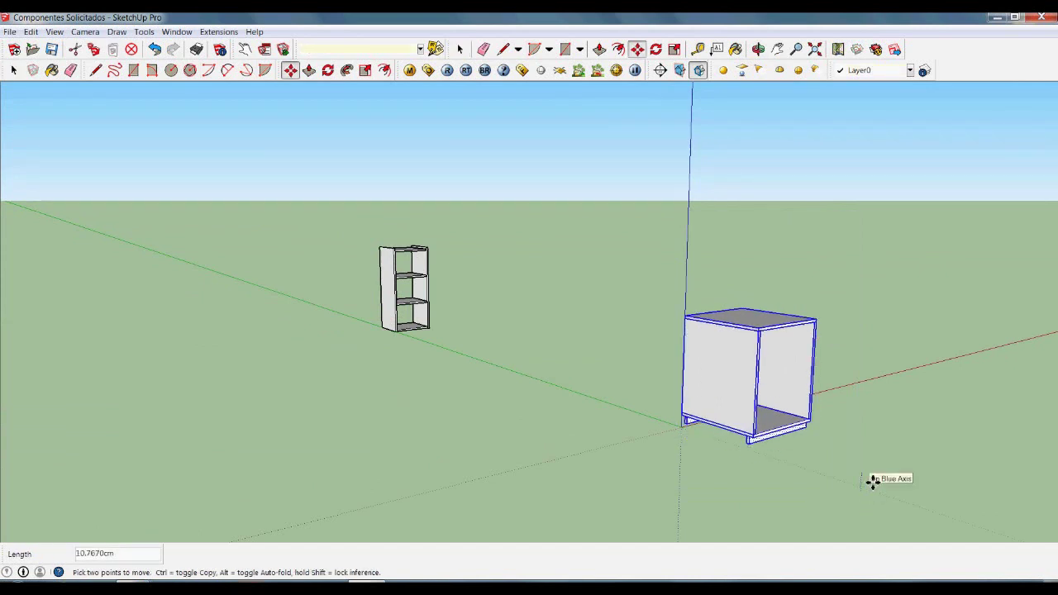
pyautogui.write('6')
pyautogui.press('Return')
pyautogui.press('space')
pyautogui.click(678, 437)
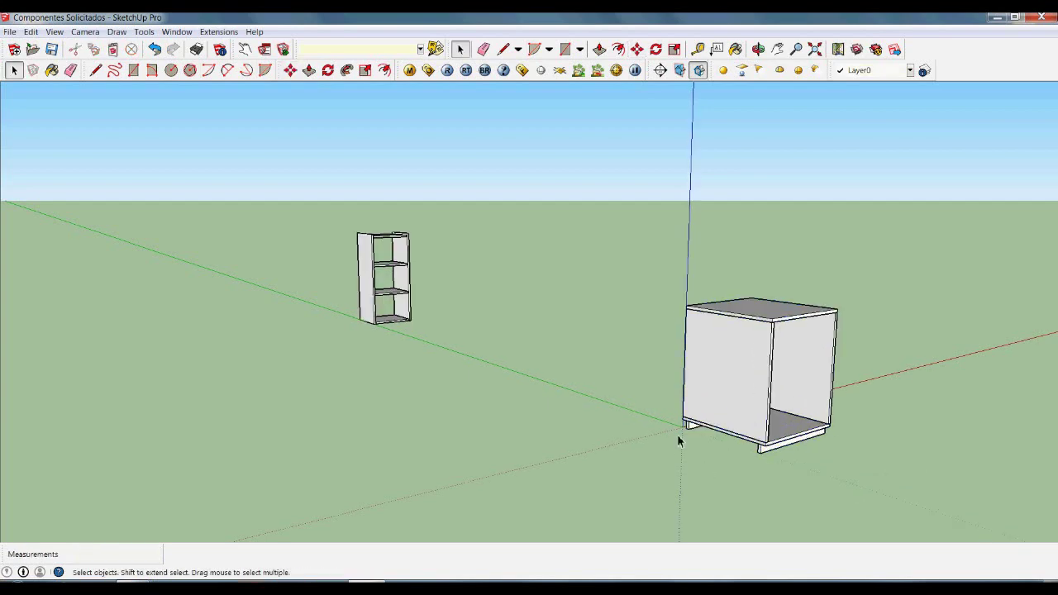
# Select both base boards under the cabinet and assign them to the ZOCLO layer.
pyautogui.scroll(5, 693, 434)
pyautogui.scroll(-6, 693, 428)
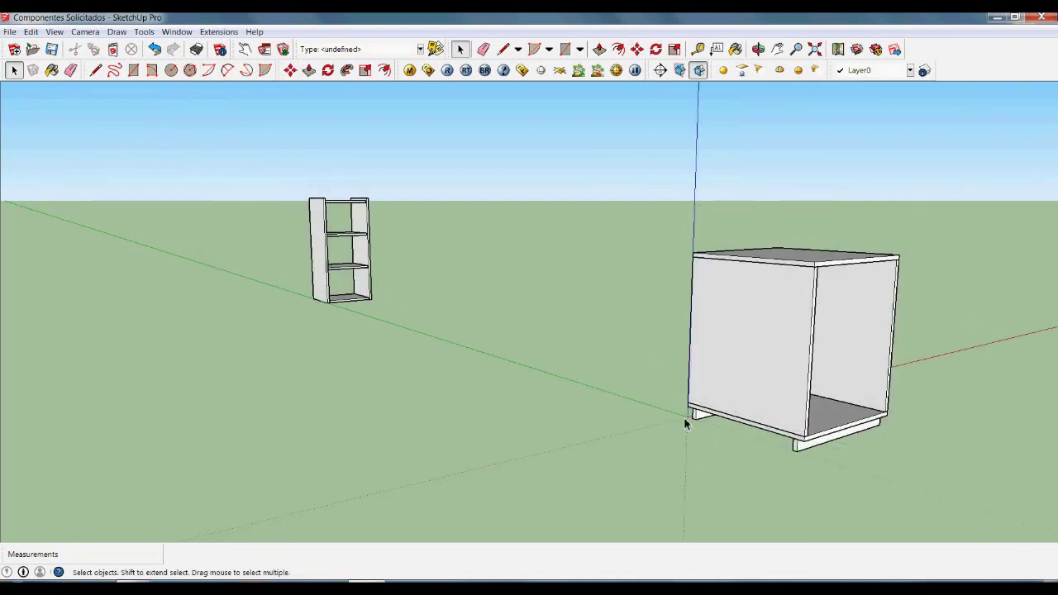
pyautogui.moveTo(683, 425); pyautogui.dragTo(794, 480, button='middle')
pyautogui.moveTo(587, 369); pyautogui.dragTo(772, 498)
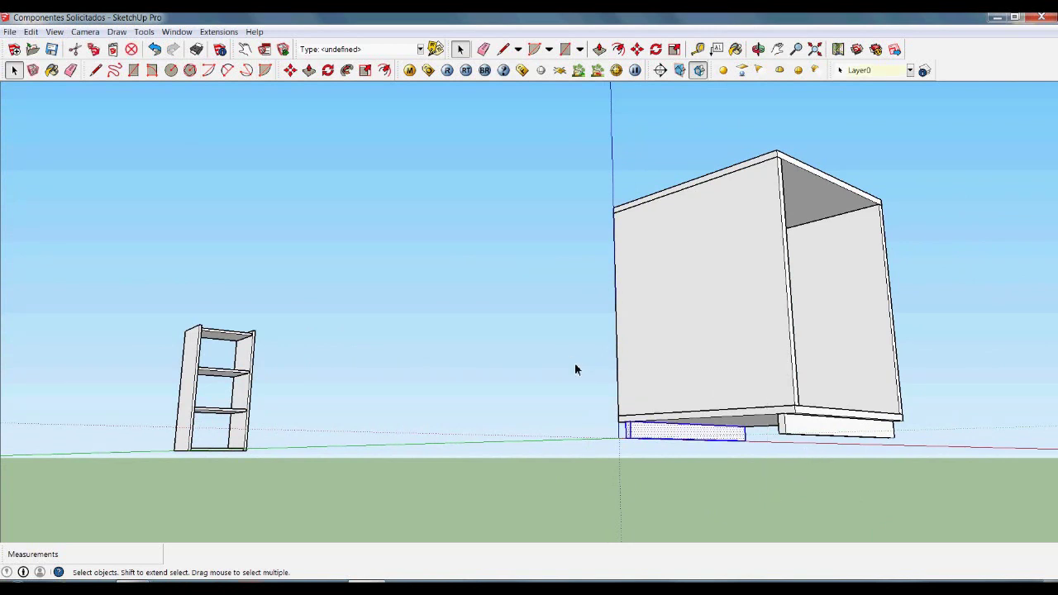
pyautogui.keyDown('shift'); pyautogui.moveTo(583, 365); pyautogui.dragTo(938, 519); pyautogui.keyUp('shift')
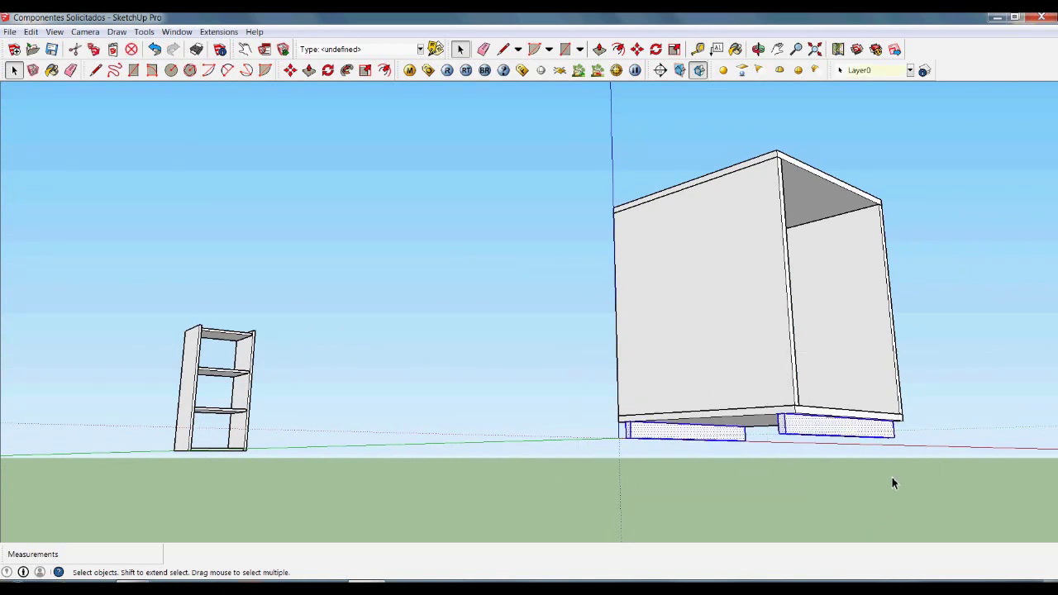
pyautogui.click(910, 71)
pyautogui.click(860, 141)
pyautogui.click(946, 397)
# Make the two base boards one component named ZOCALO, replacing the existing definition of that name.
pyautogui.moveTo(946, 398); pyautogui.dragTo(634, 466, button='middle')
pyautogui.moveTo(855, 449); pyautogui.dragTo(600, 349, button='middle')
pyautogui.scroll(3, 636, 391)
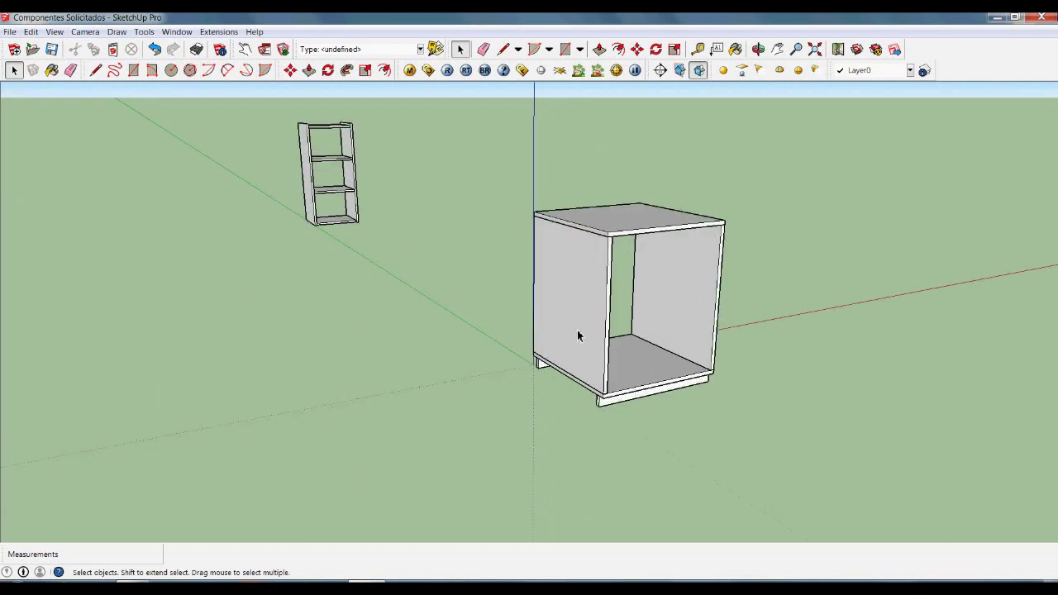
pyautogui.moveTo(507, 304); pyautogui.dragTo(790, 452)
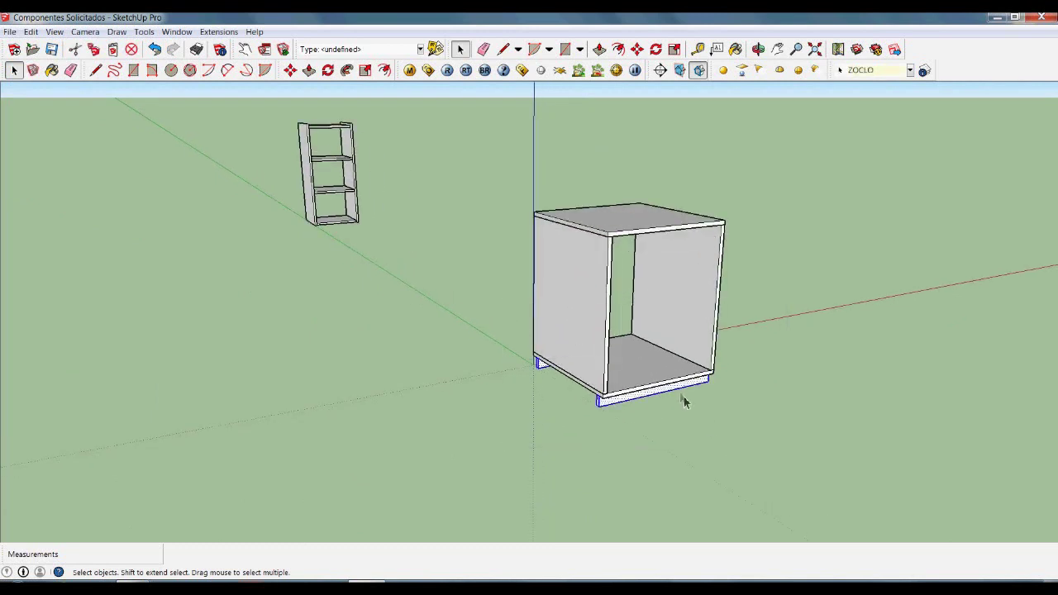
pyautogui.rightClick(699, 389)
pyautogui.click(730, 283)
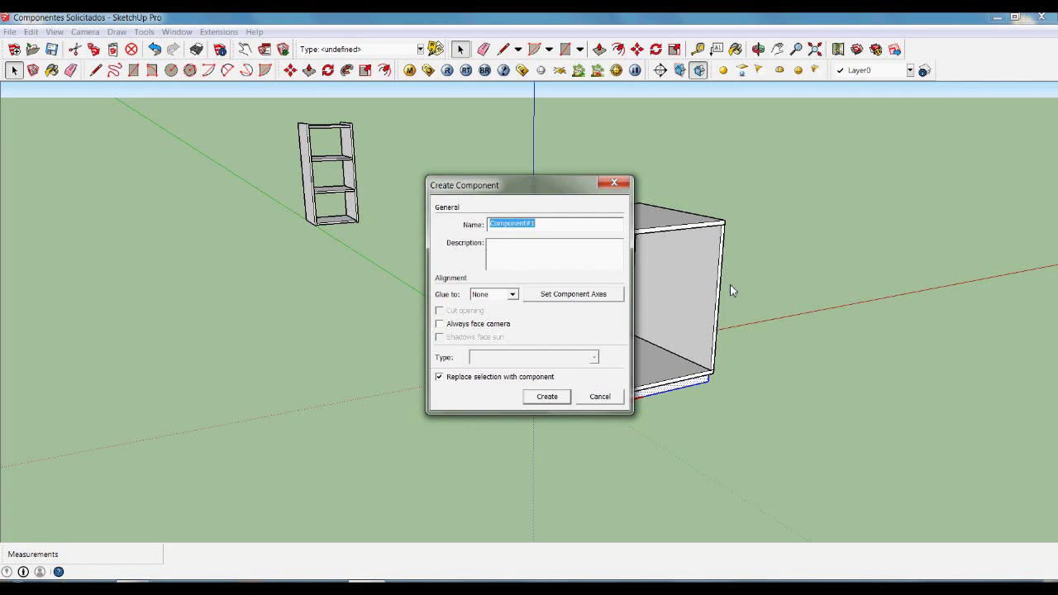
pyautogui.write('ZOCALO')
pyautogui.click(546, 397)
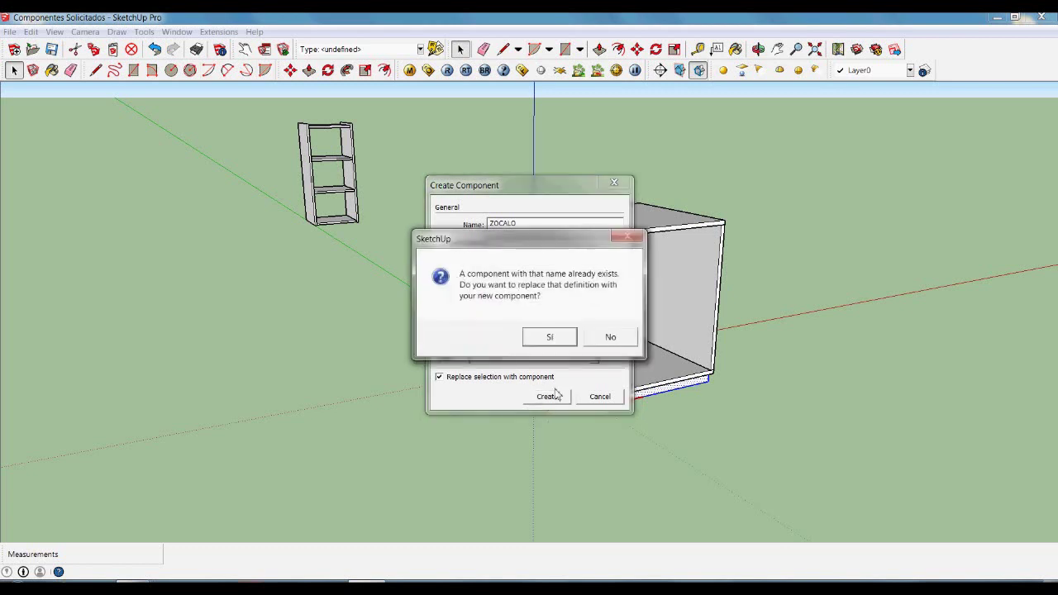
pyautogui.click(549, 336)
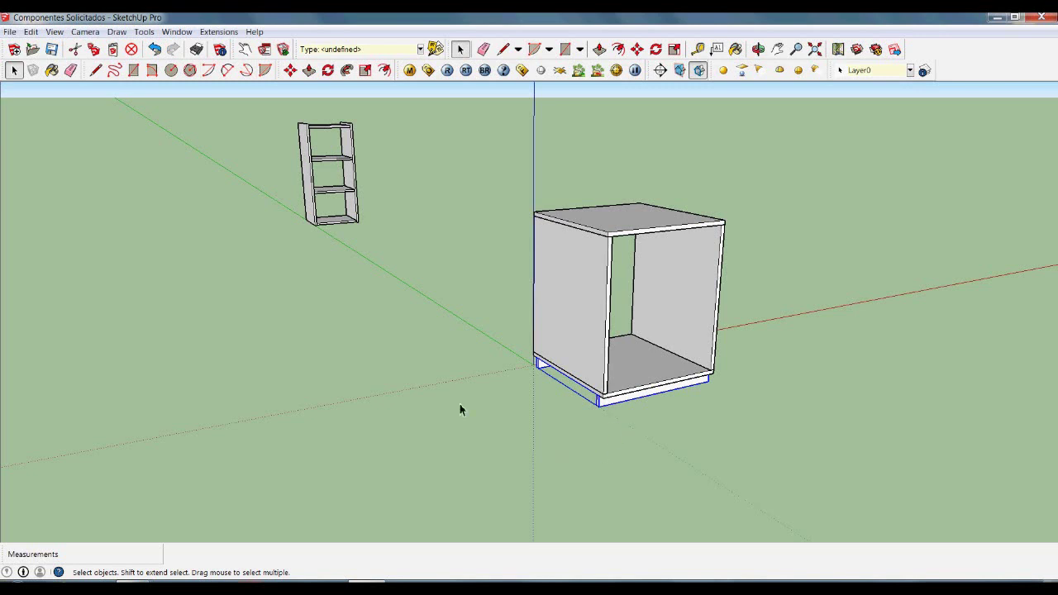
pyautogui.click(594, 460)
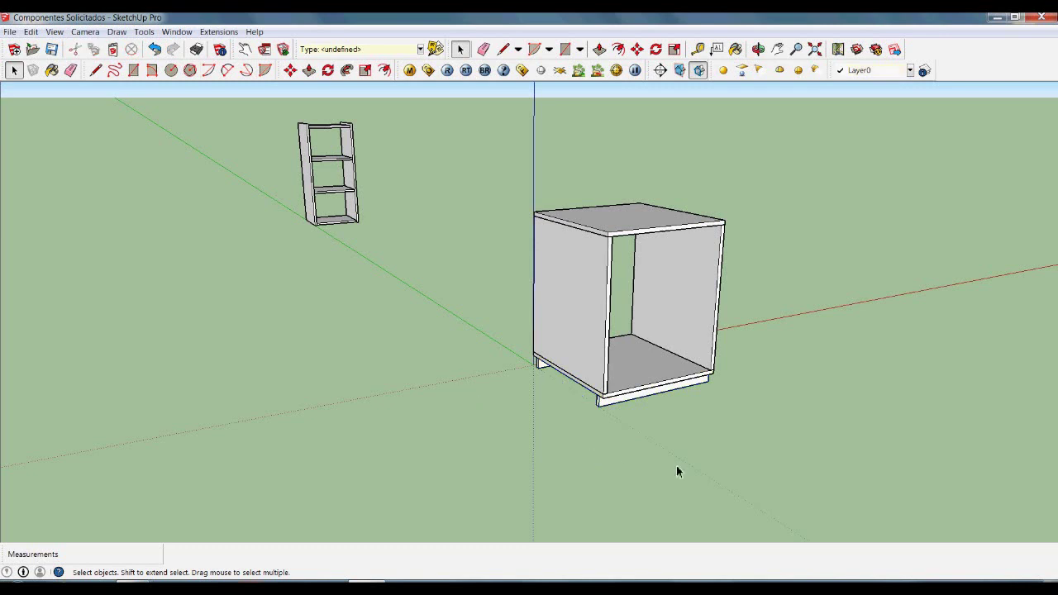
# Make the whole cabinet, including its plinth, one component named BAJO1.
pyautogui.moveTo(518, 156); pyautogui.dragTo(769, 459)
pyautogui.rightClick(688, 312)
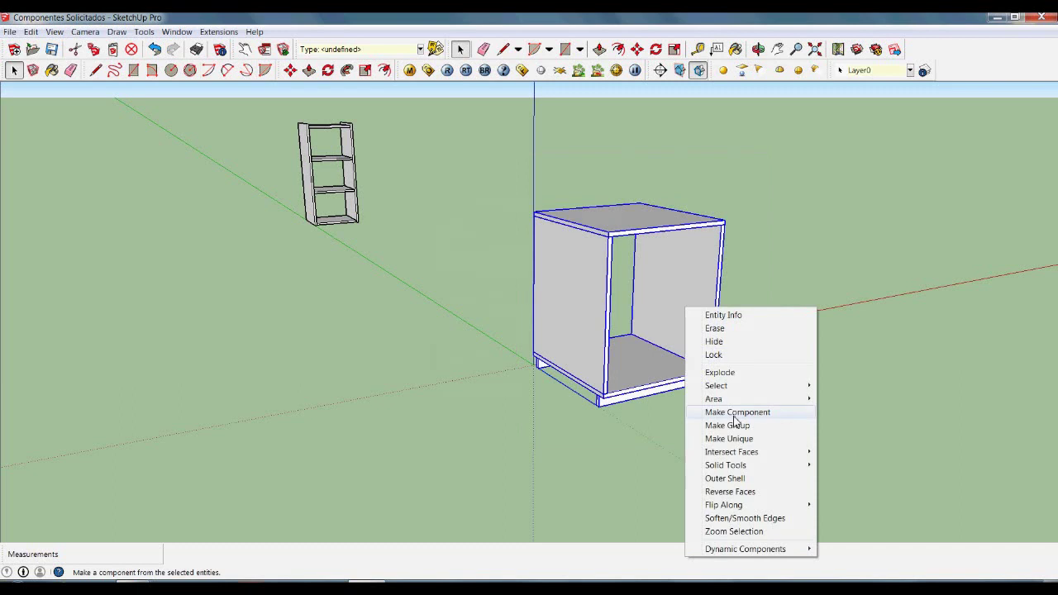
pyautogui.click(735, 421)
pyautogui.write('BAJO1')
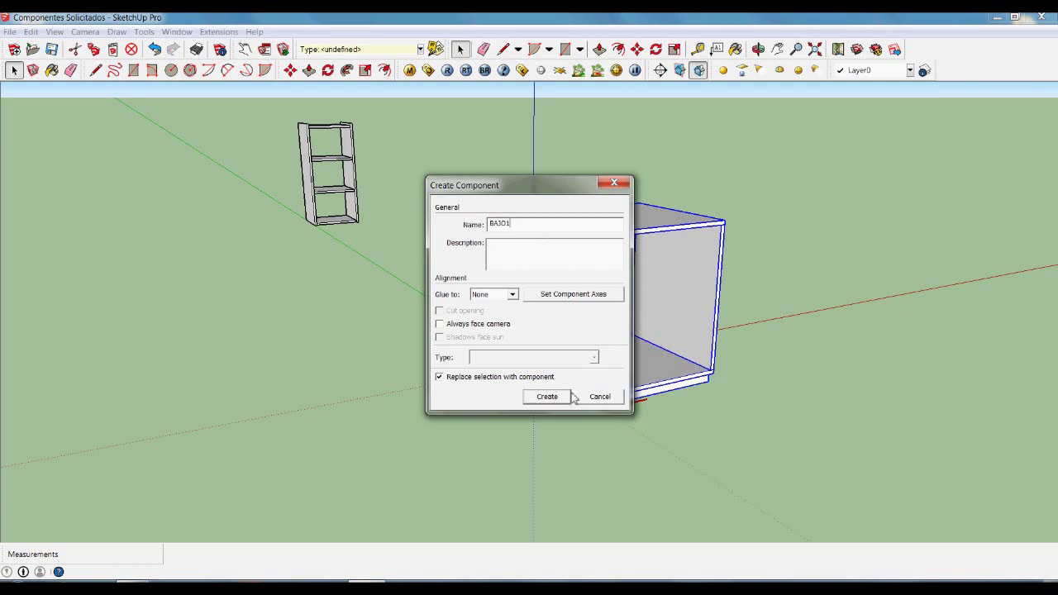
pyautogui.click(547, 397)
pyautogui.click(550, 334)
pyautogui.click(663, 465)
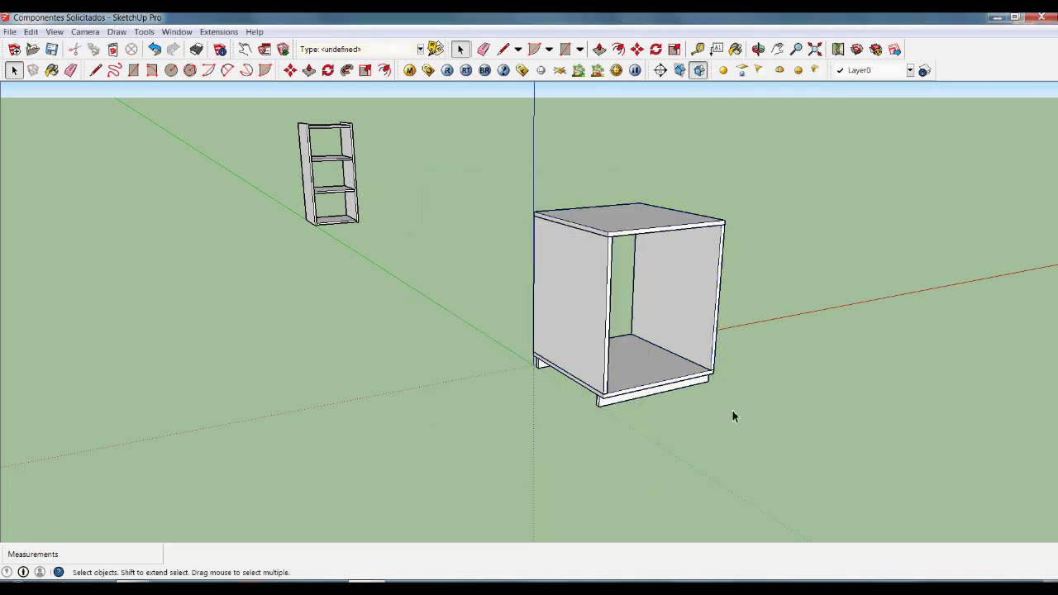
# Open the component attributes of BAJO1 and add all its Size attributes, LenX, LenY and LenZ.
pyautogui.scroll(2, 1006, 350)
pyautogui.scroll(-4, 714, 397)
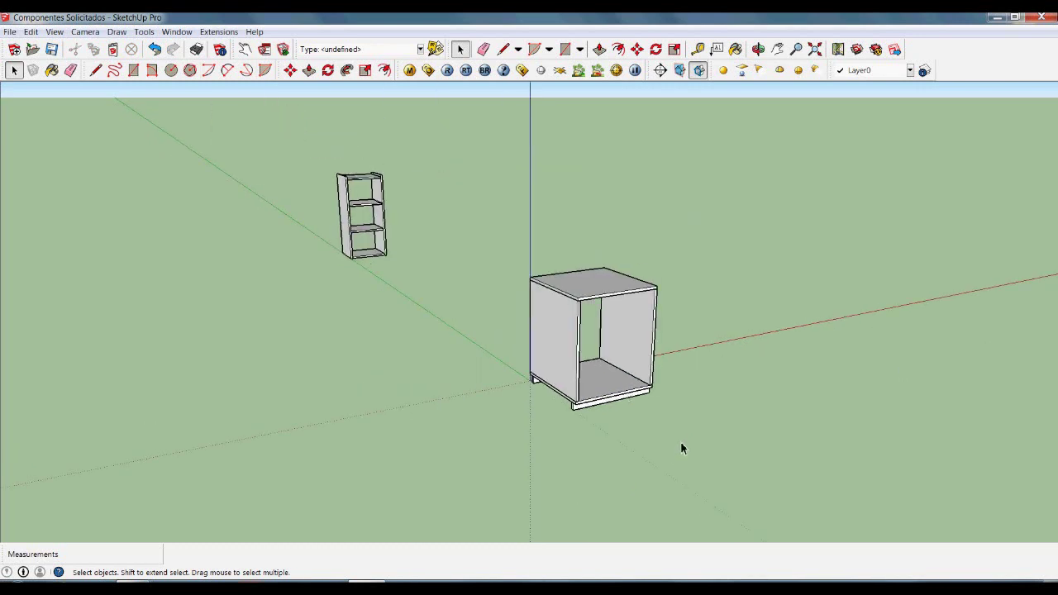
pyautogui.click(628, 331)
pyautogui.rightClick(627, 332)
pyautogui.moveTo(662, 312)
pyautogui.click(572, 332)
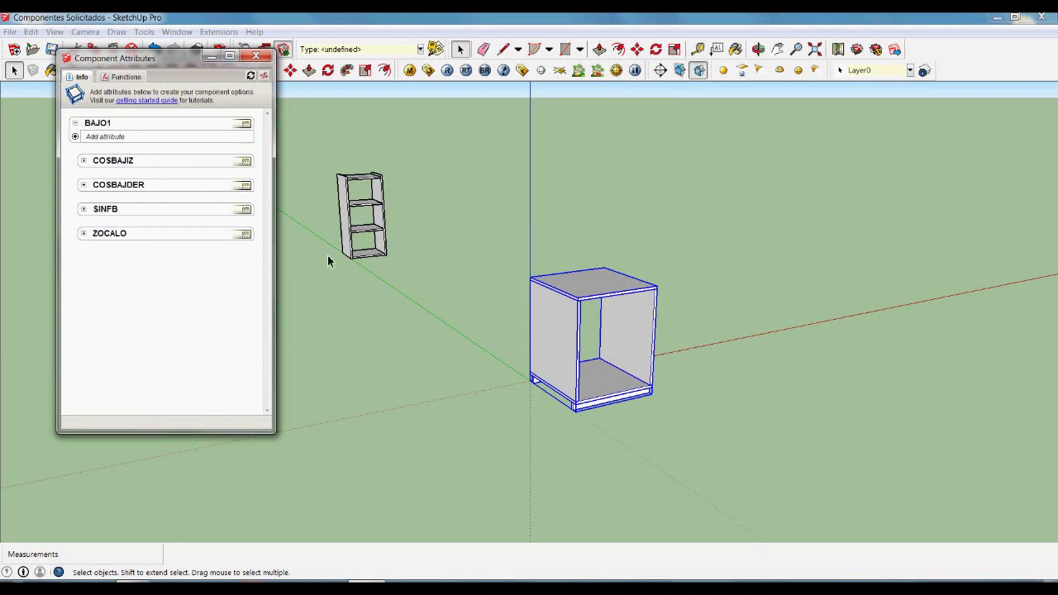
pyautogui.click(76, 139)
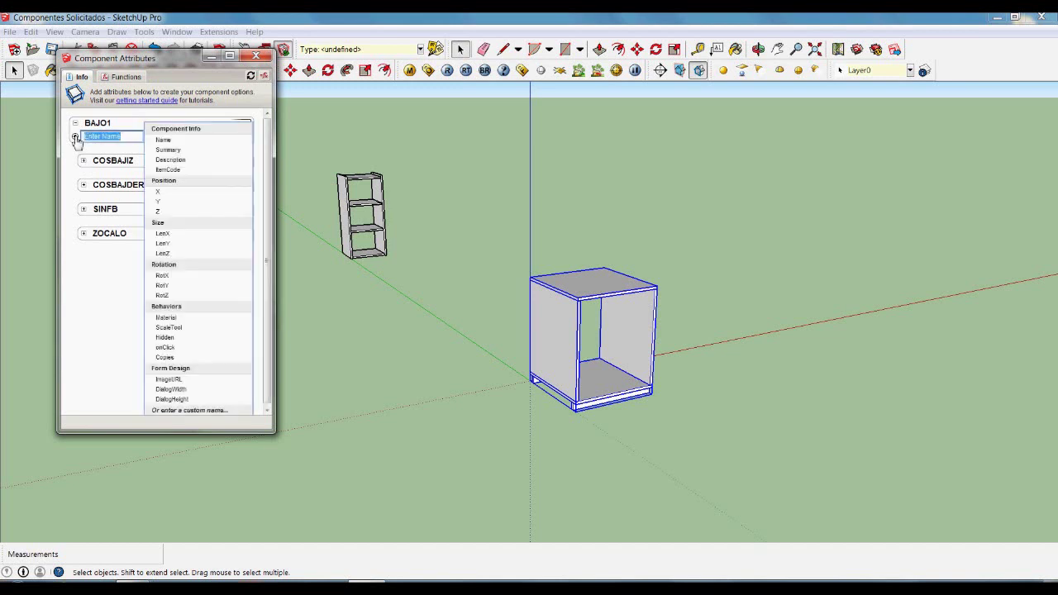
pyautogui.click(207, 225)
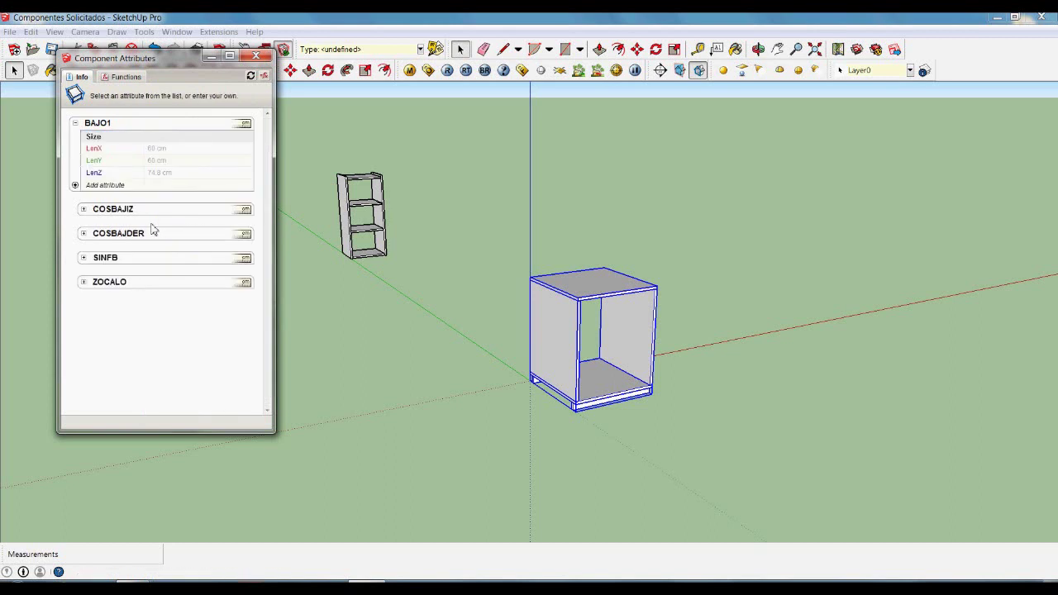
# Add the ScaleTool behavior to BAJO1 and allow scaling only along red (X) and blue (Z), disabling green, all plane and uniform scaling.
pyautogui.click(75, 185)
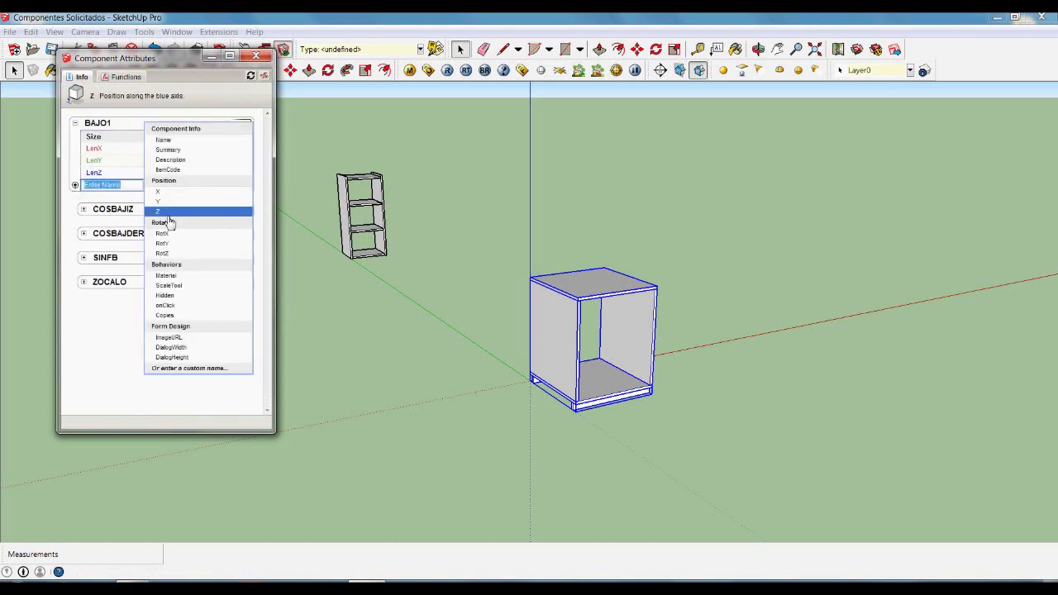
pyautogui.click(196, 285)
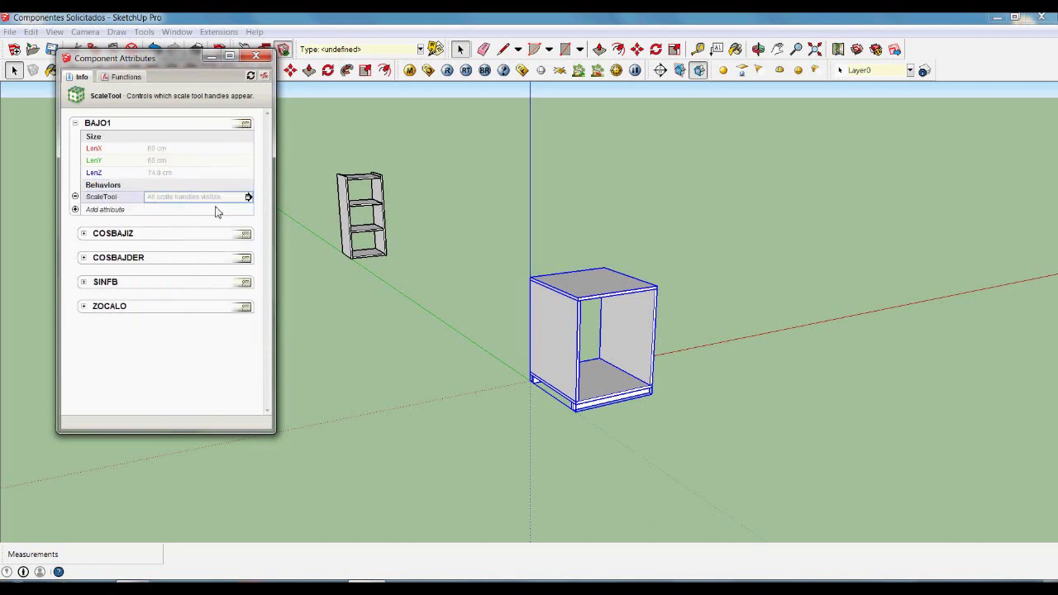
pyautogui.click(248, 197)
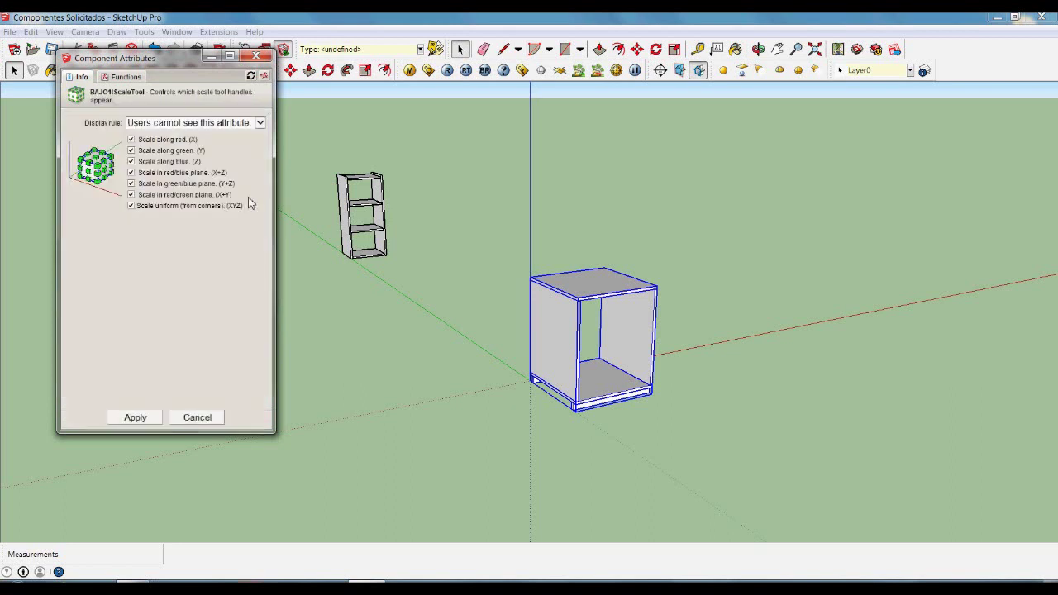
pyautogui.click(130, 150)
pyautogui.click(130, 172)
pyautogui.click(131, 183)
pyautogui.click(131, 194)
pyautogui.click(130, 205)
pyautogui.click(139, 418)
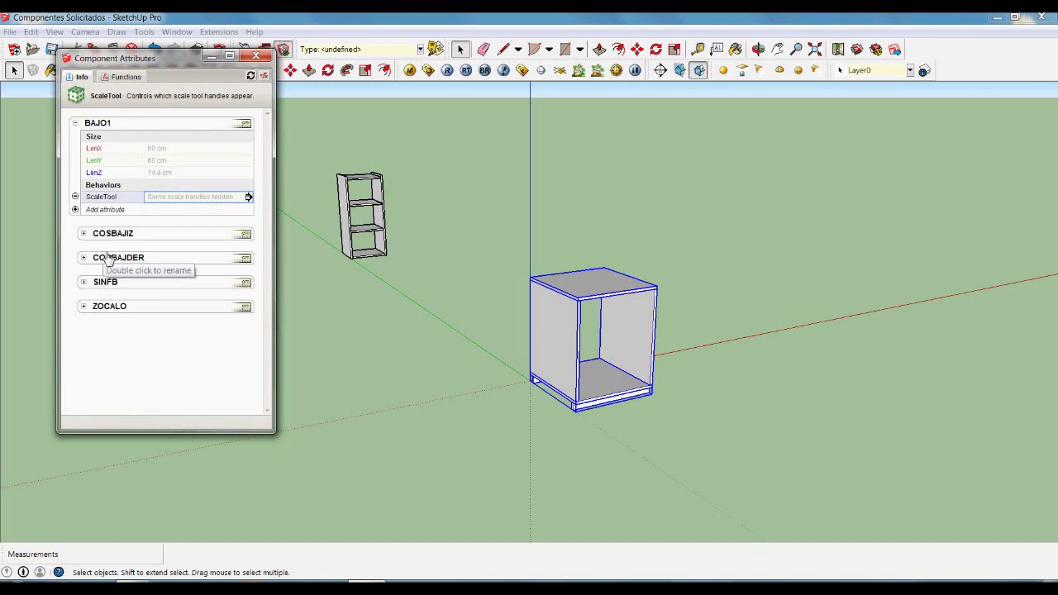
# Add all Size attributes to the ZOCALO subcomponent and fix its LenY with the formula =54.
pyautogui.click(84, 307)
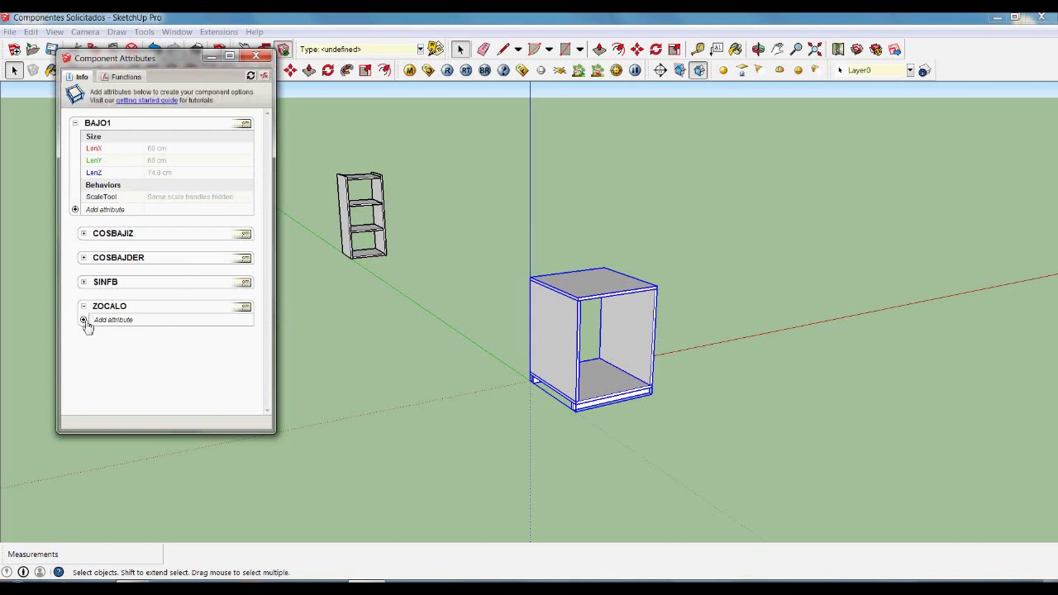
pyautogui.click(85, 320)
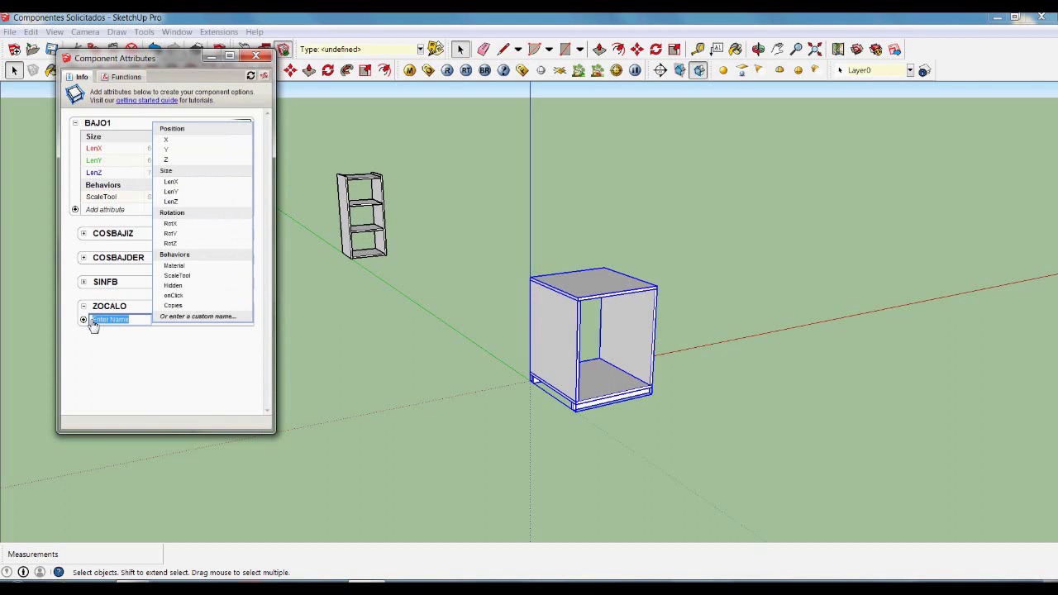
pyautogui.click(231, 175)
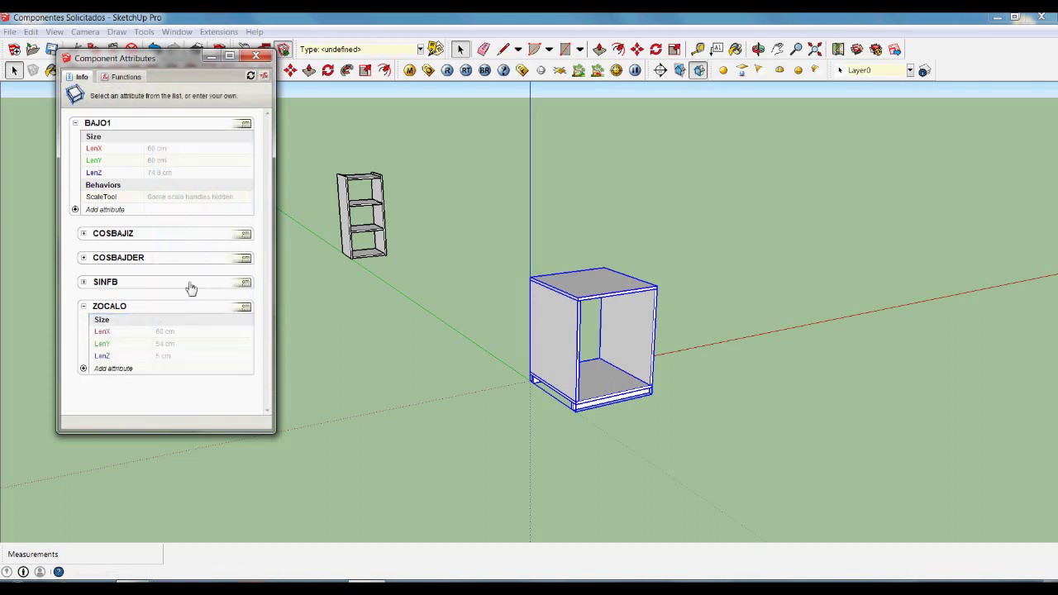
pyautogui.click(174, 350)
pyautogui.click(165, 351)
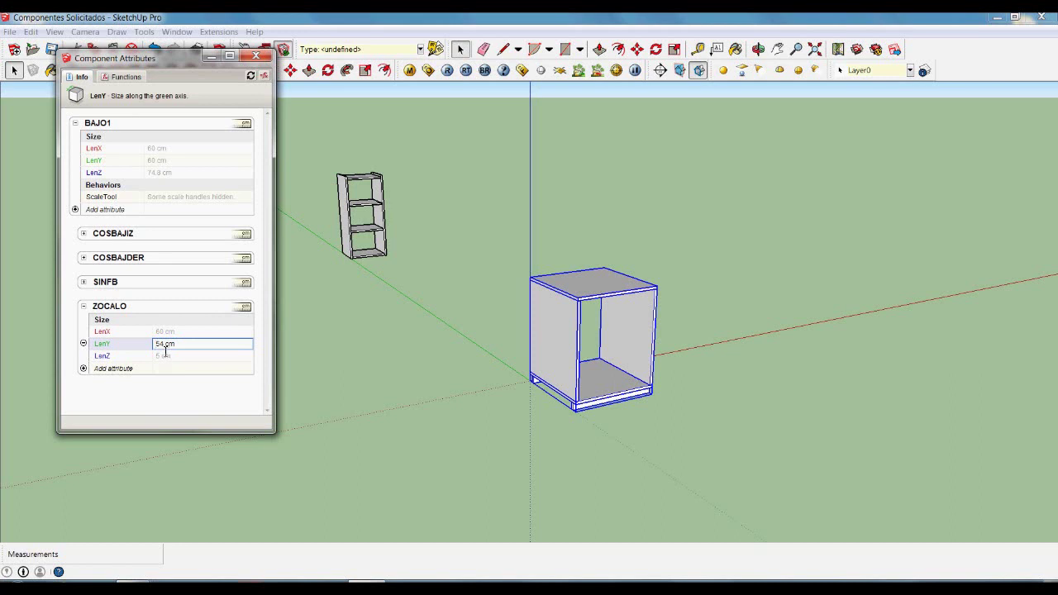
pyautogui.write('=54')
pyautogui.press('Return')
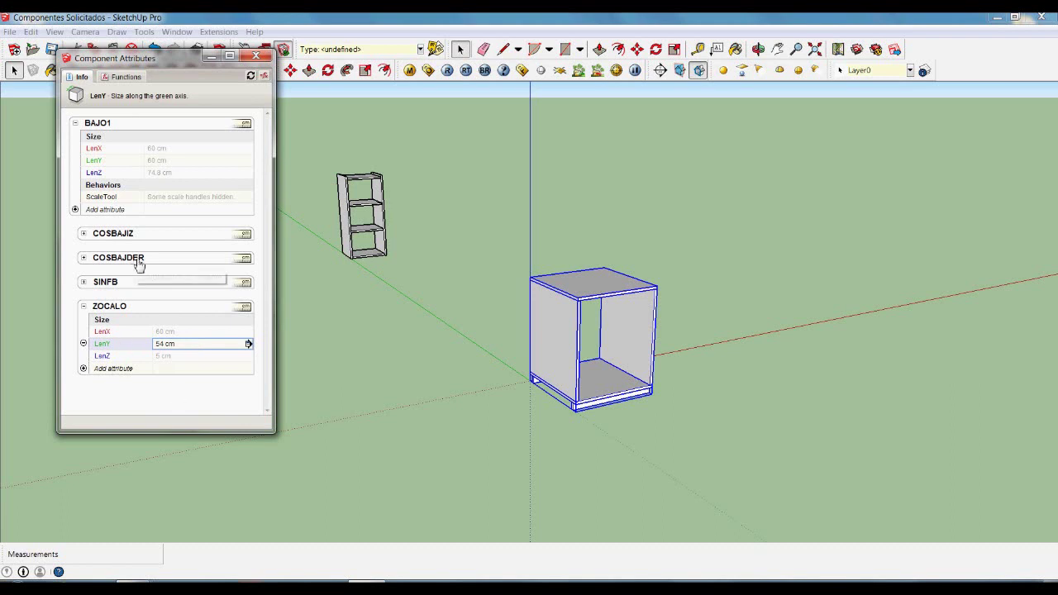
# Add all Size and Position attributes to the COSBAJDER subcomponent.
pyautogui.click(84, 258)
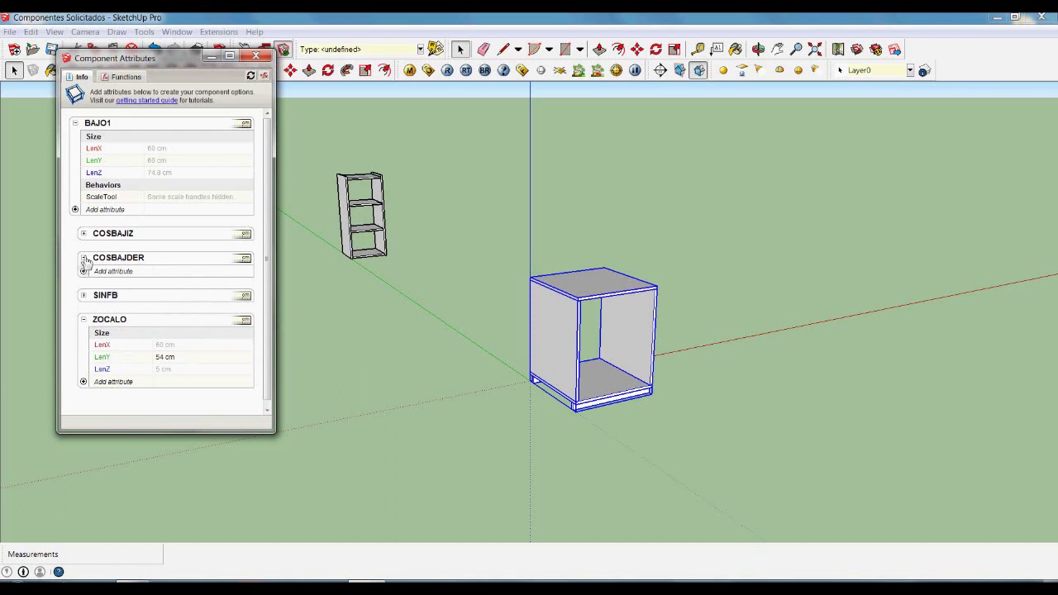
pyautogui.click(84, 271)
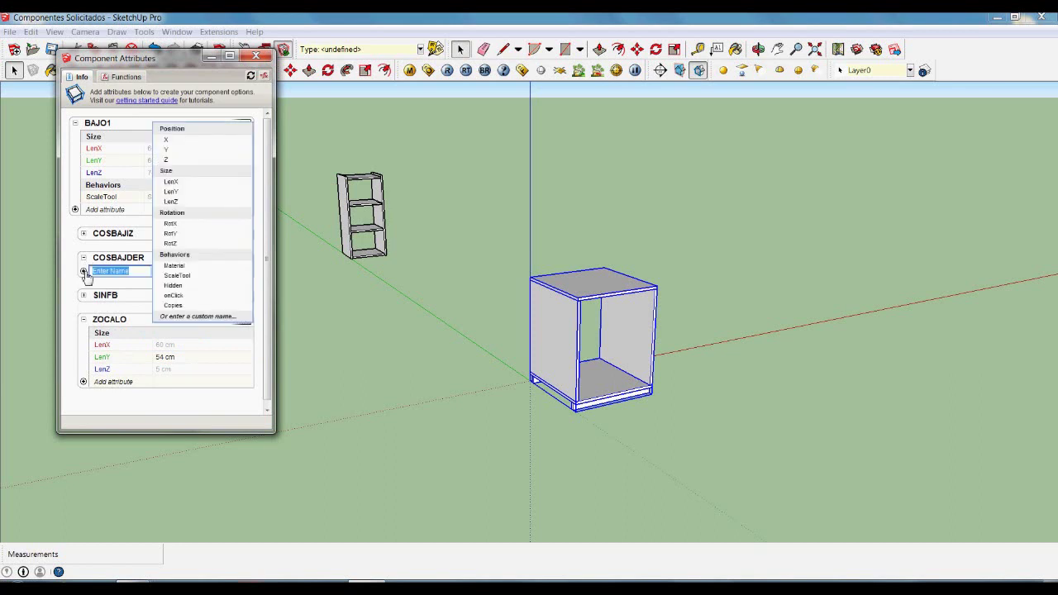
pyautogui.click(218, 172)
pyautogui.click(84, 320)
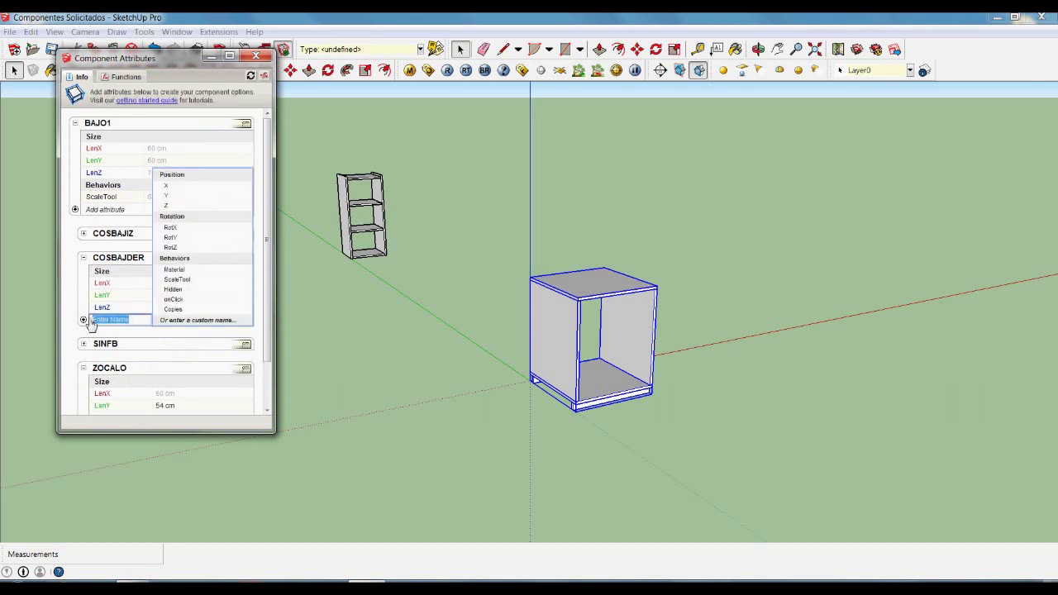
pyautogui.click(247, 181)
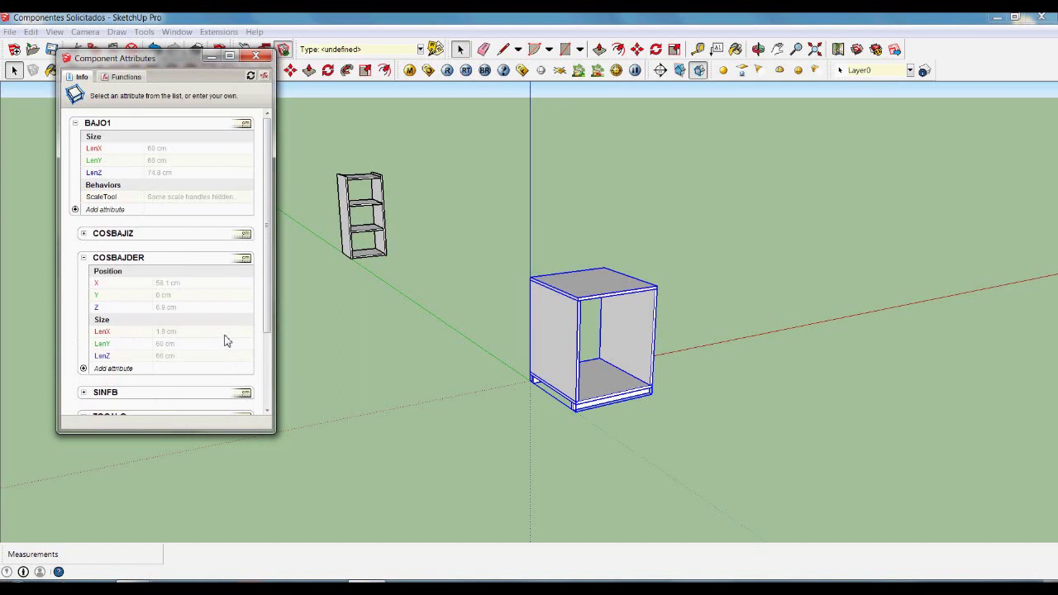
# Fix COSBAJDER's size with constant formulas: LenX 1.9 cm, LenY 60 cm and LenZ 66 cm.
pyautogui.click(176, 332)
pyautogui.click(157, 334)
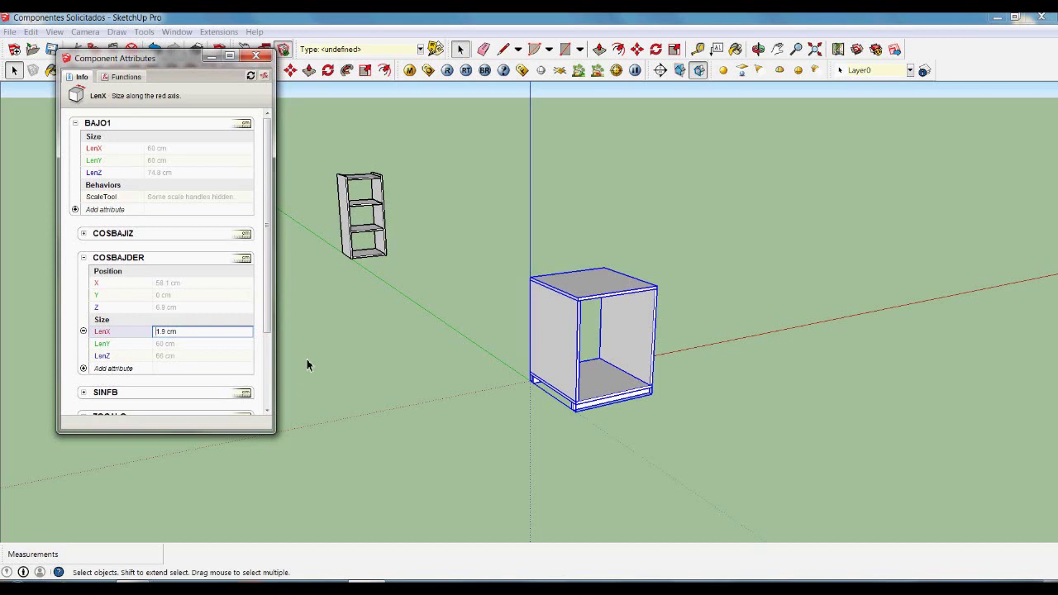
pyautogui.write('=')
pyautogui.press('Return')
pyautogui.click(154, 346)
pyautogui.click(156, 347)
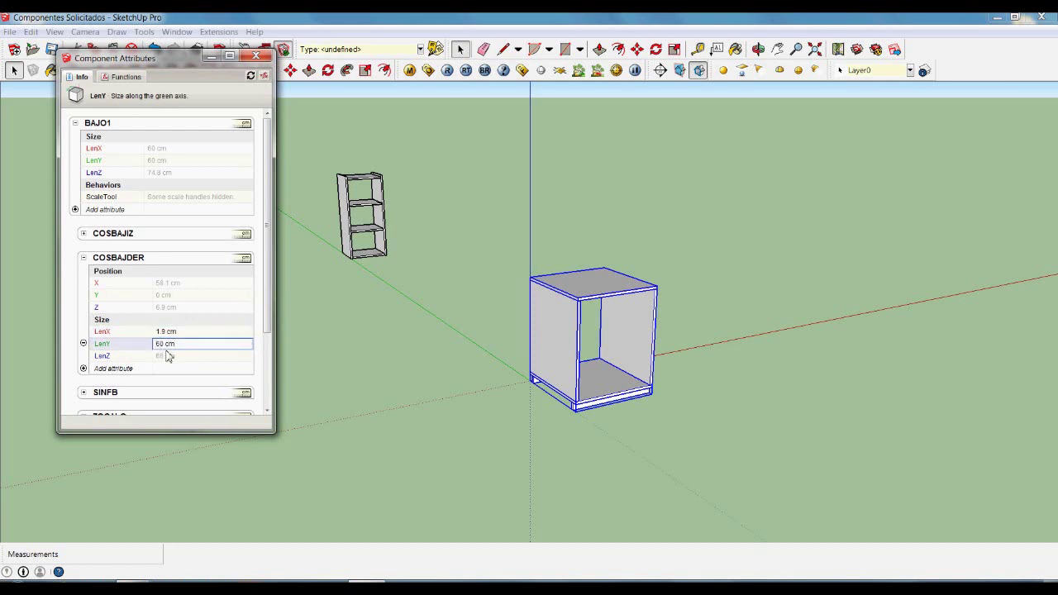
pyautogui.write('=60')
pyautogui.press('Return')
pyautogui.click(158, 357)
pyautogui.click(162, 362)
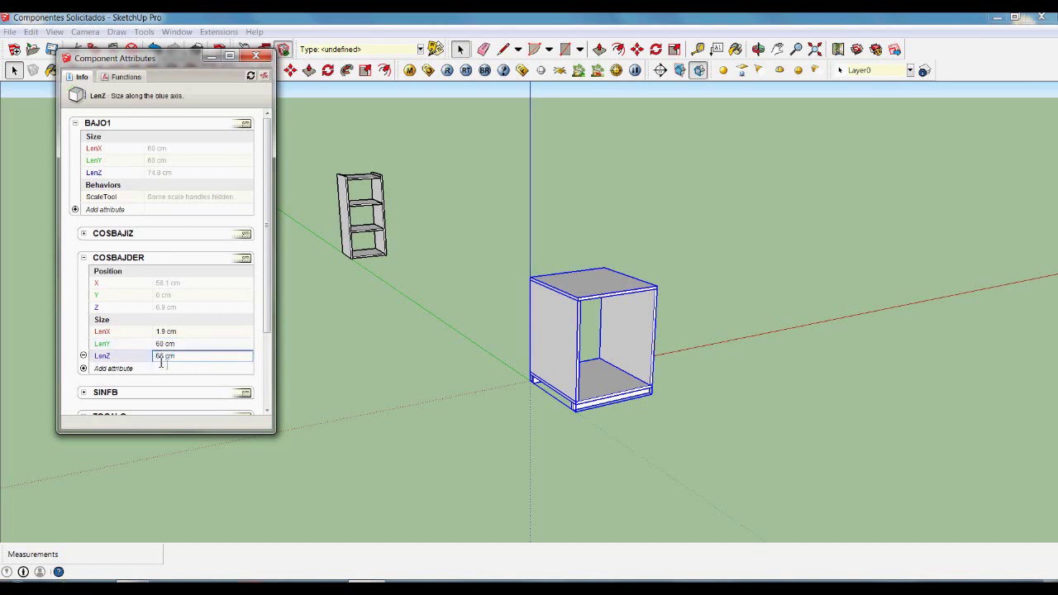
pyautogui.write('=66')
pyautogui.press('Return')
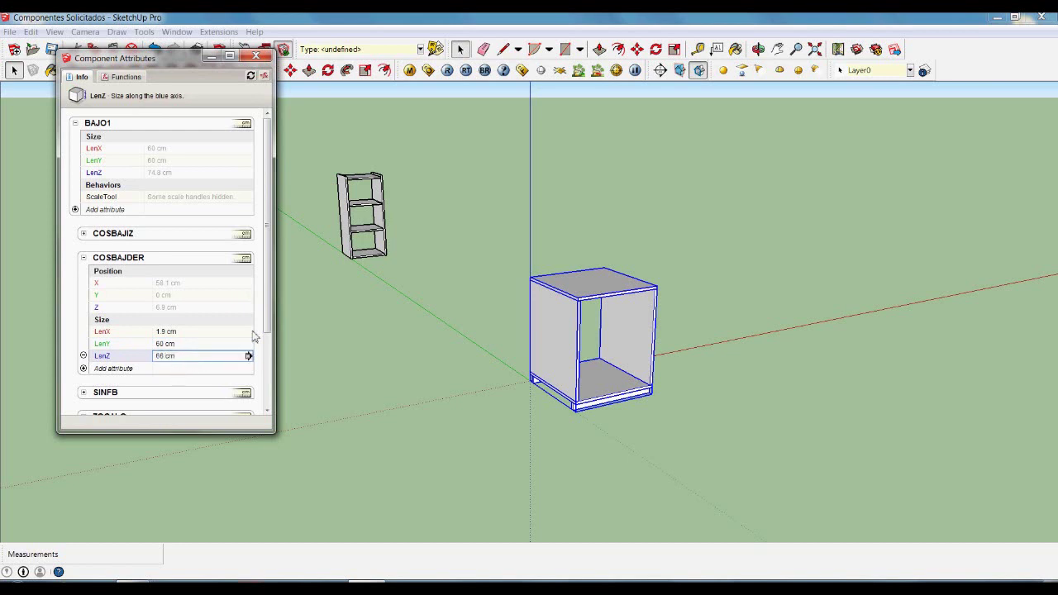
# Set COSBAJDER's X position to a formula of BAJO1's LenX minus the panel's own LenX.
pyautogui.click(199, 288)
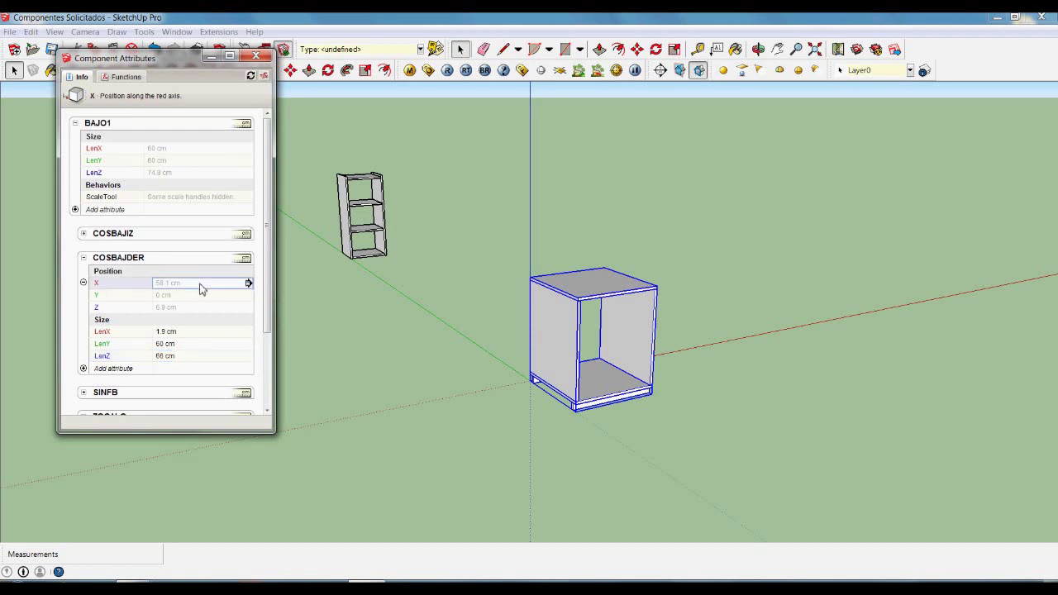
pyautogui.click(207, 288)
pyautogui.press('BackSpace')
pyautogui.press('BackSpace')
pyautogui.press('BackSpace')
pyautogui.press('BackSpace')
pyautogui.press('BackSpace')
pyautogui.press('BackSpace')
pyautogui.press('BackSpace')
pyautogui.click(110, 149)
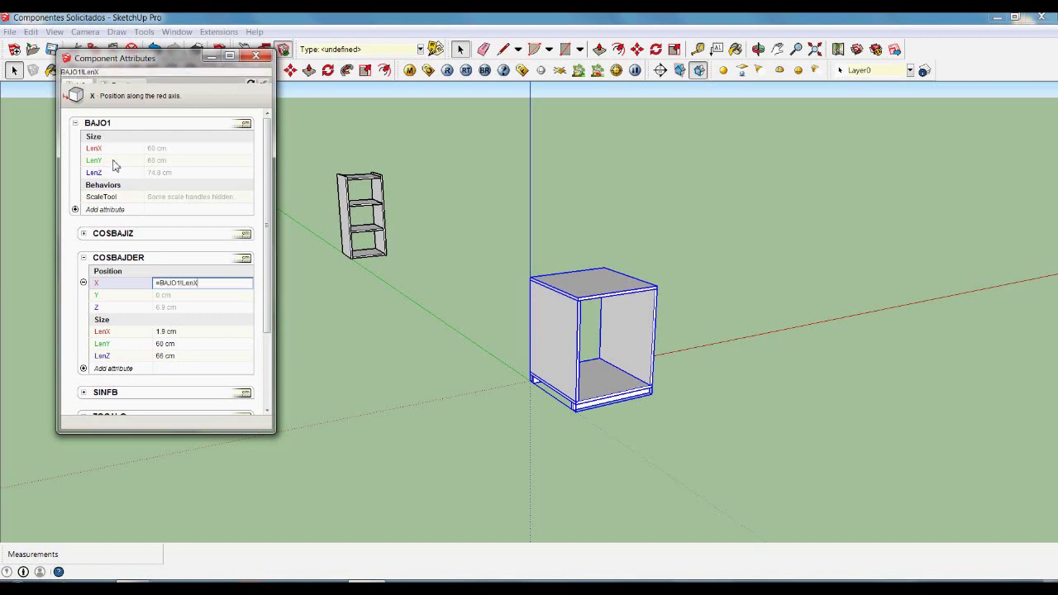
pyautogui.click(114, 333)
pyautogui.press('Return')
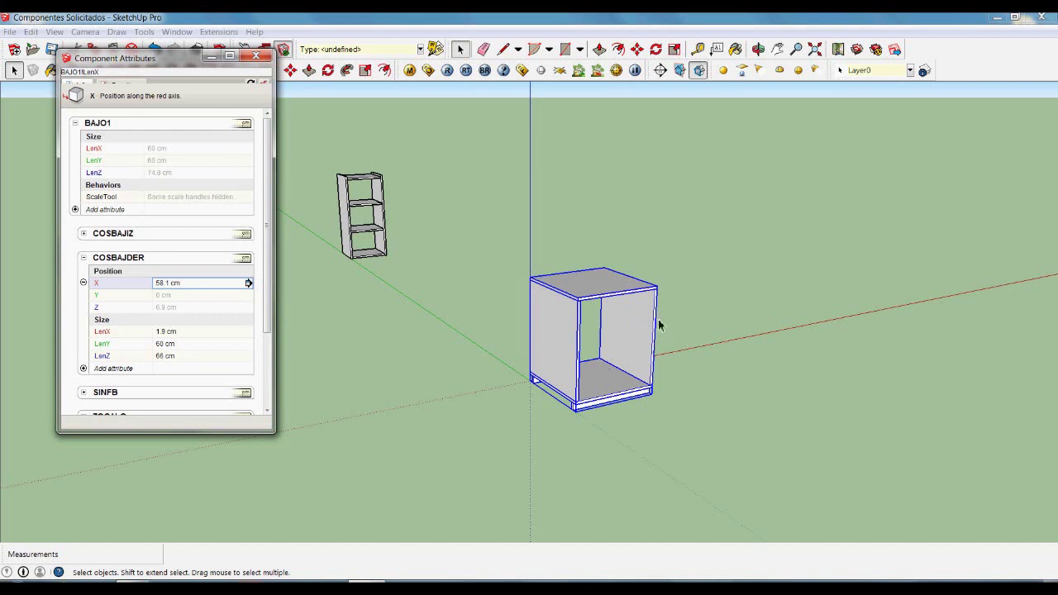
# Set COSBAJDER's Z position to the formula =ZOCALO!LenZ+1.9.
pyautogui.click(191, 309)
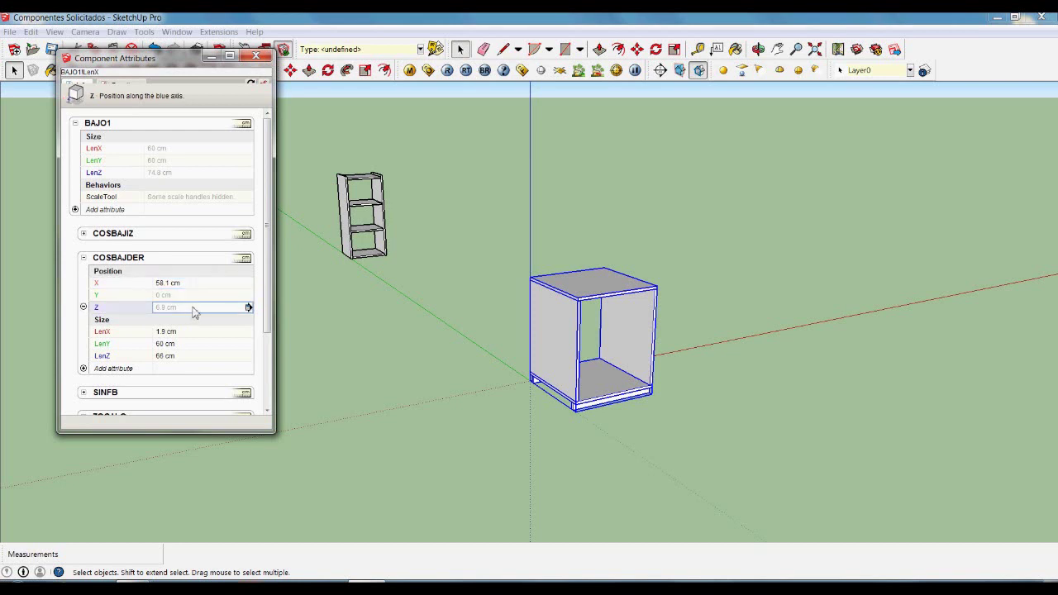
pyautogui.click(197, 311)
pyautogui.press('BackSpace')
pyautogui.press('BackSpace')
pyautogui.press('BackSpace')
pyautogui.press('BackSpace')
pyautogui.press('BackSpace')
pyautogui.press('BackSpace')
pyautogui.moveTo(269, 313); pyautogui.dragTo(280, 369)
pyautogui.click(120, 394)
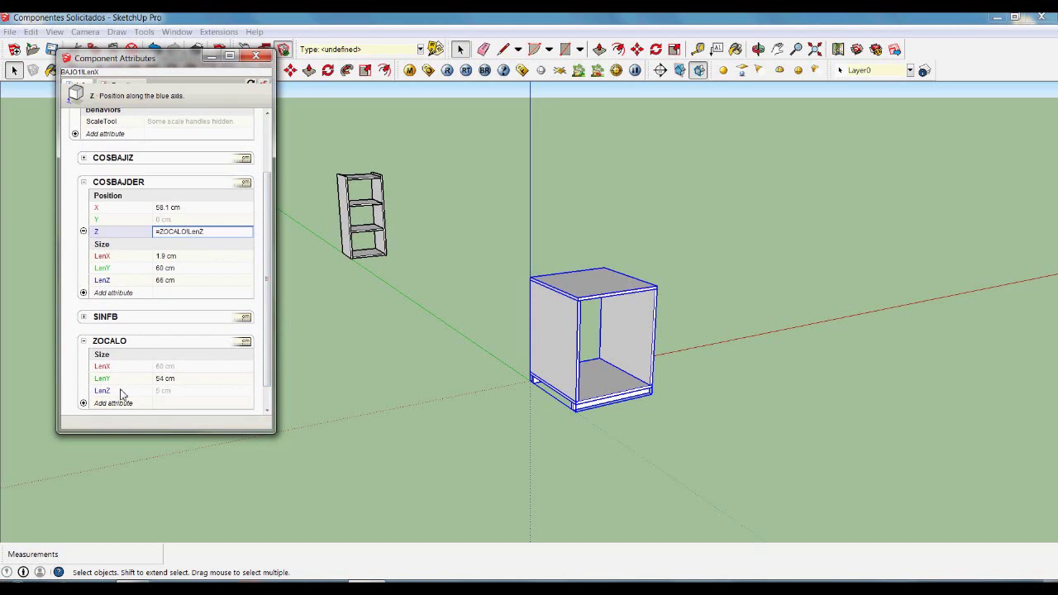
pyautogui.write('+1.9')
pyautogui.press('Return')
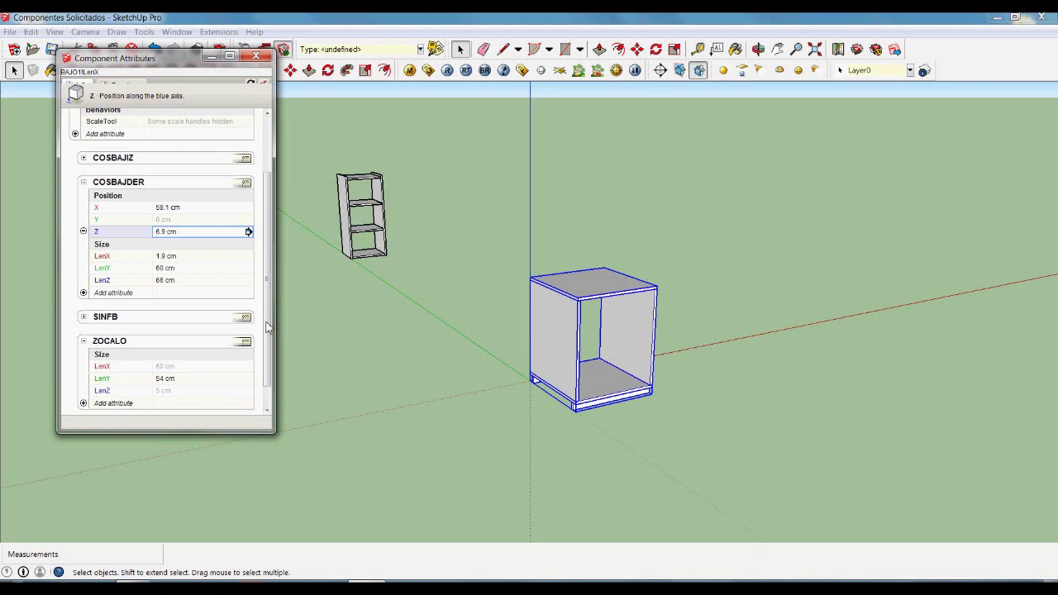
# Add all Size and Position attributes to the COSBAJIZ subcomponent.
pyautogui.moveTo(273, 324); pyautogui.dragTo(284, 266)
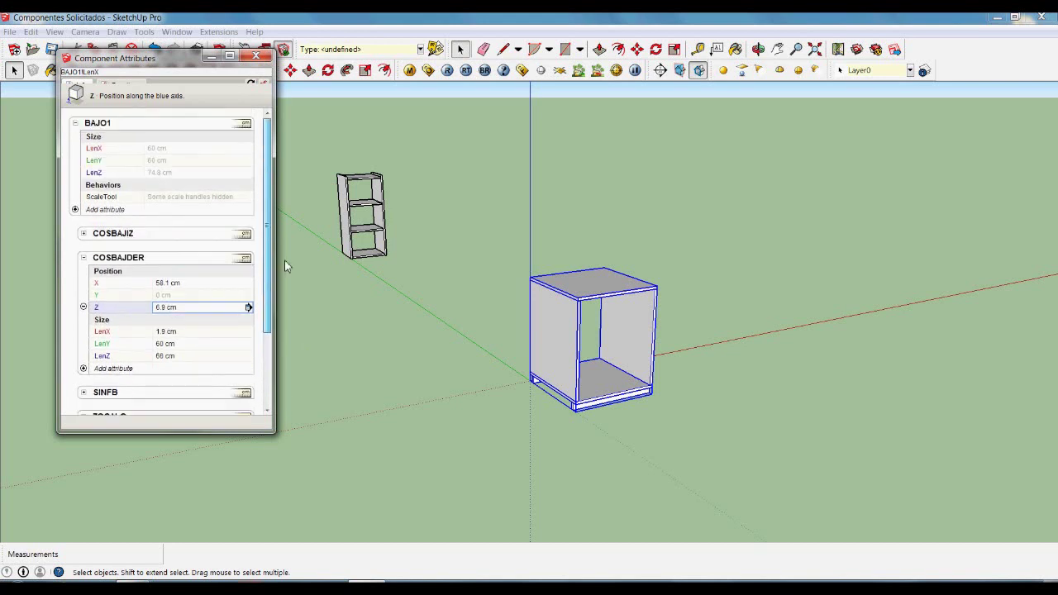
pyautogui.click(84, 235)
pyautogui.click(83, 246)
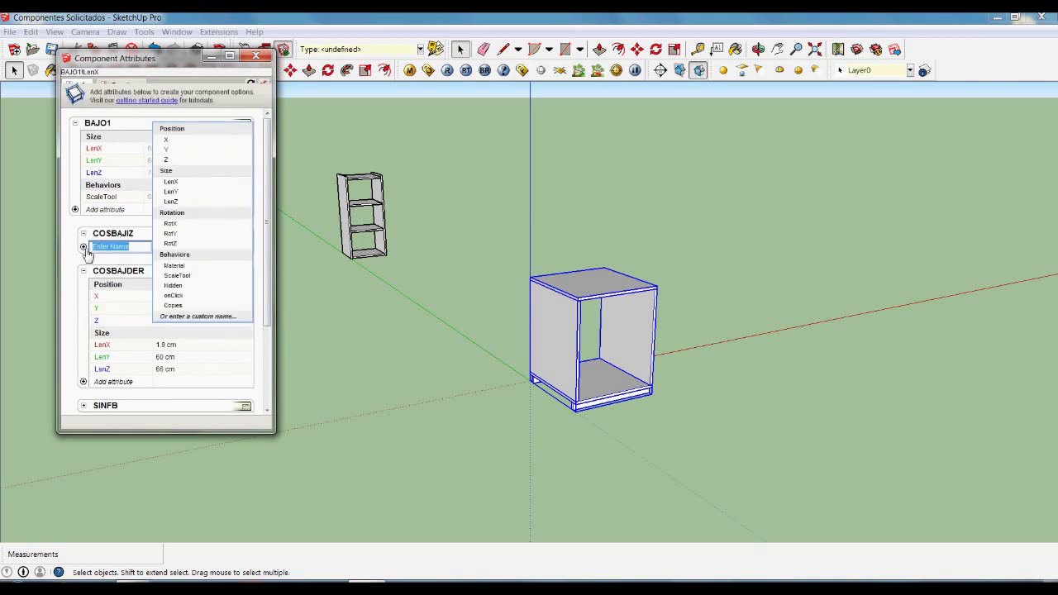
pyautogui.click(230, 180)
pyautogui.click(91, 296)
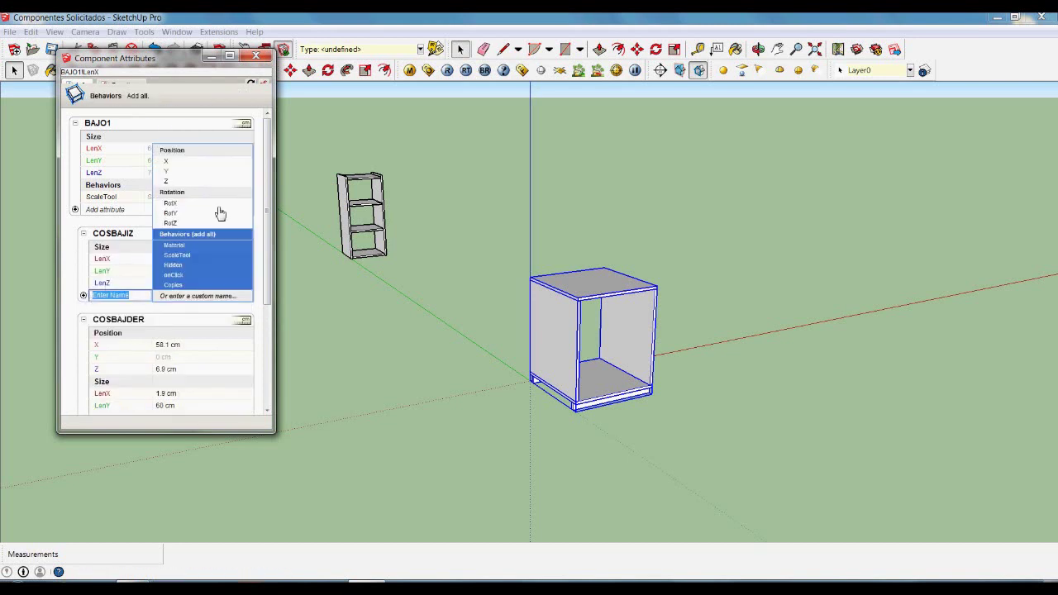
pyautogui.click(248, 156)
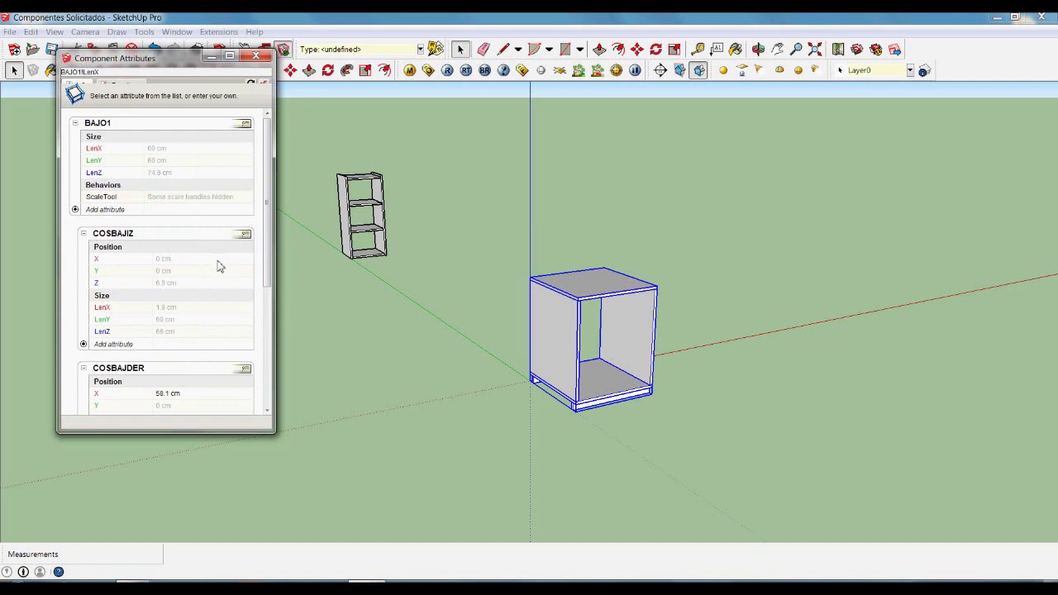
# Fix COSBAJIZ's LenX at 1.9 cm and LenY at 60 cm with constant formulas.
pyautogui.click(196, 307)
pyautogui.press('Home')
pyautogui.write('=')
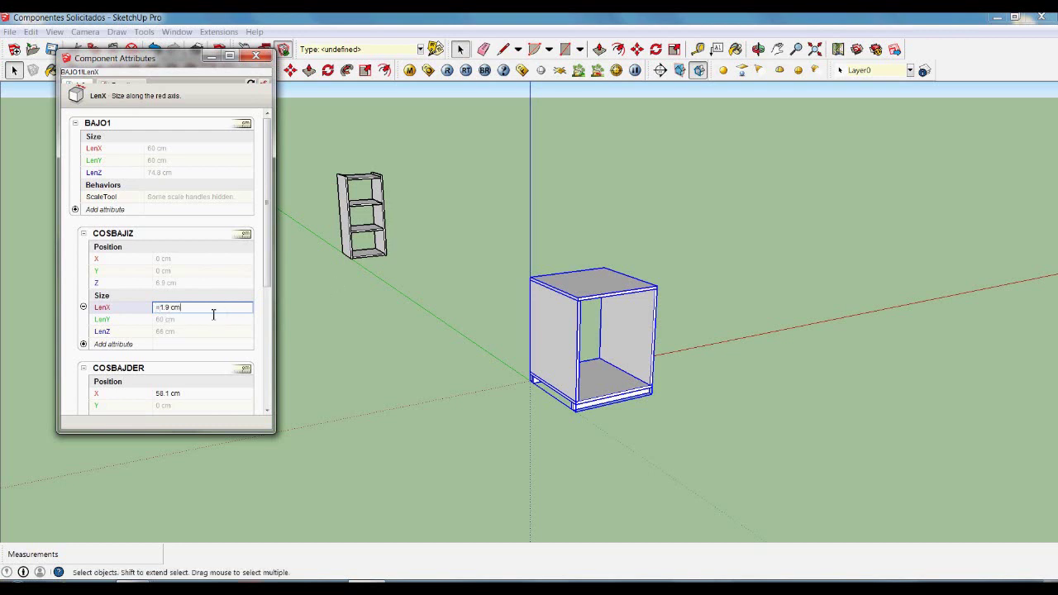
pyautogui.press('Return')
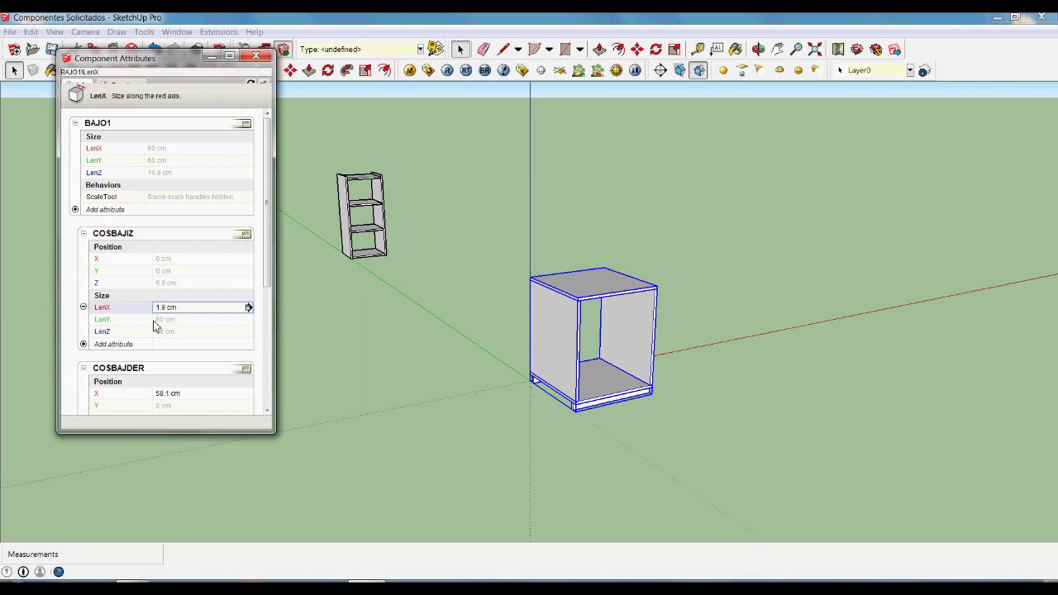
pyautogui.click(158, 320)
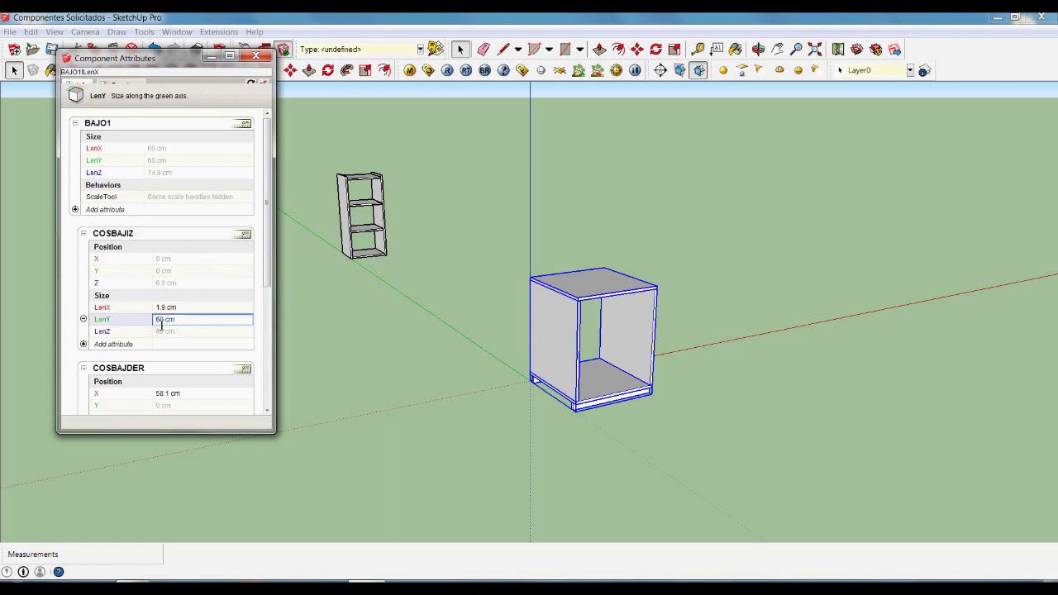
pyautogui.write('=')
pyautogui.press('BackSpace')
pyautogui.press('BackSpace')
pyautogui.press('BackSpace')
pyautogui.press('Return')
# Fix COSBAJIZ's LenZ at 66 cm with a constant formula.
pyautogui.click(163, 334)
pyautogui.click(164, 334)
pyautogui.write('=')
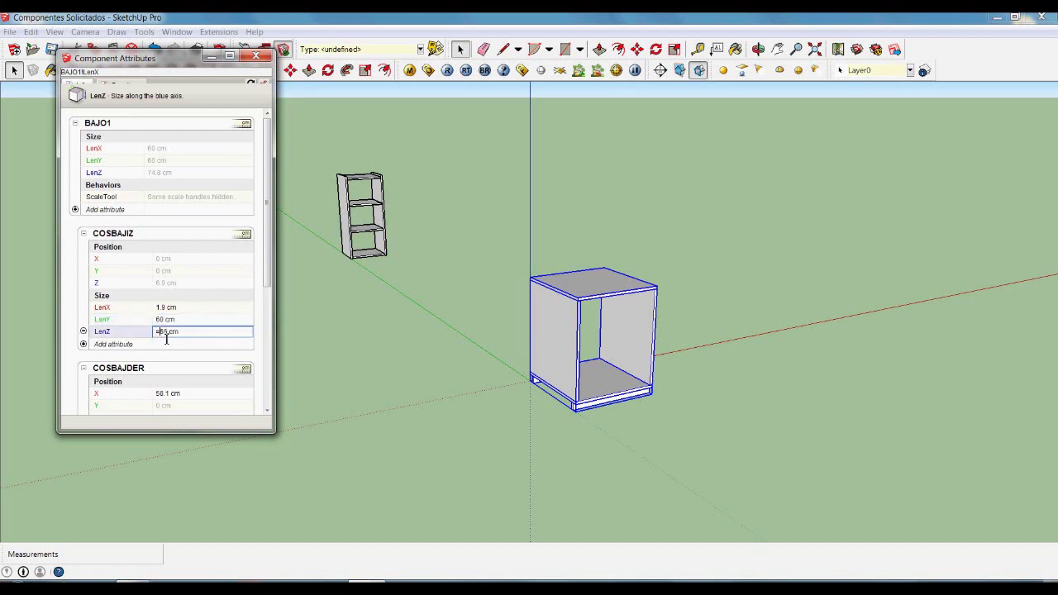
pyautogui.press('BackSpace')
pyautogui.press('BackSpace')
pyautogui.press('BackSpace')
pyautogui.press('Return')
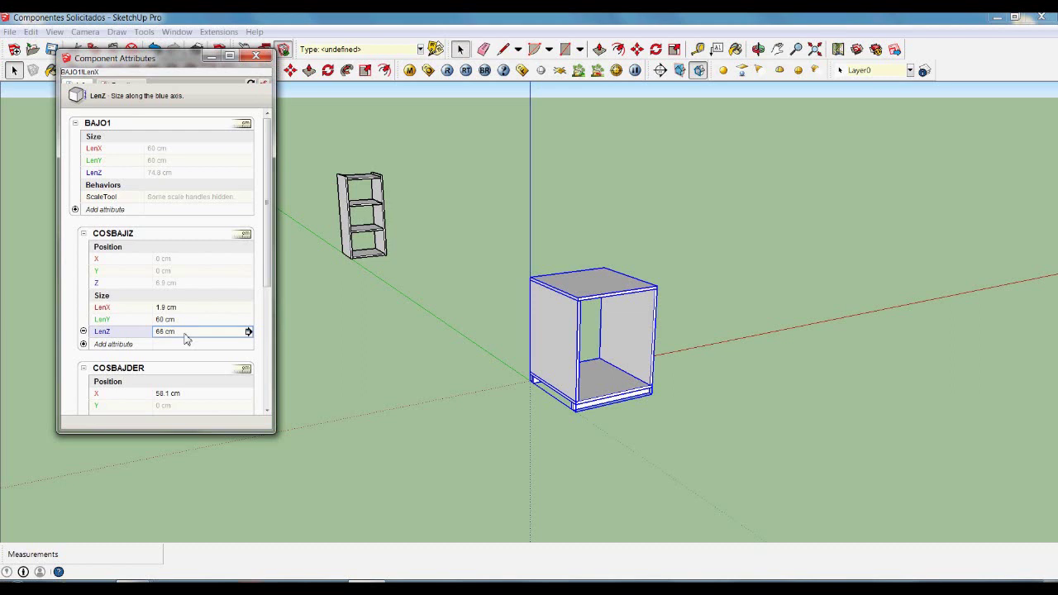
# Set COSBAJIZ's Z position to the formula =ZOCALO!LenZ+1.9.
pyautogui.click(192, 285)
pyautogui.press('BackSpace')
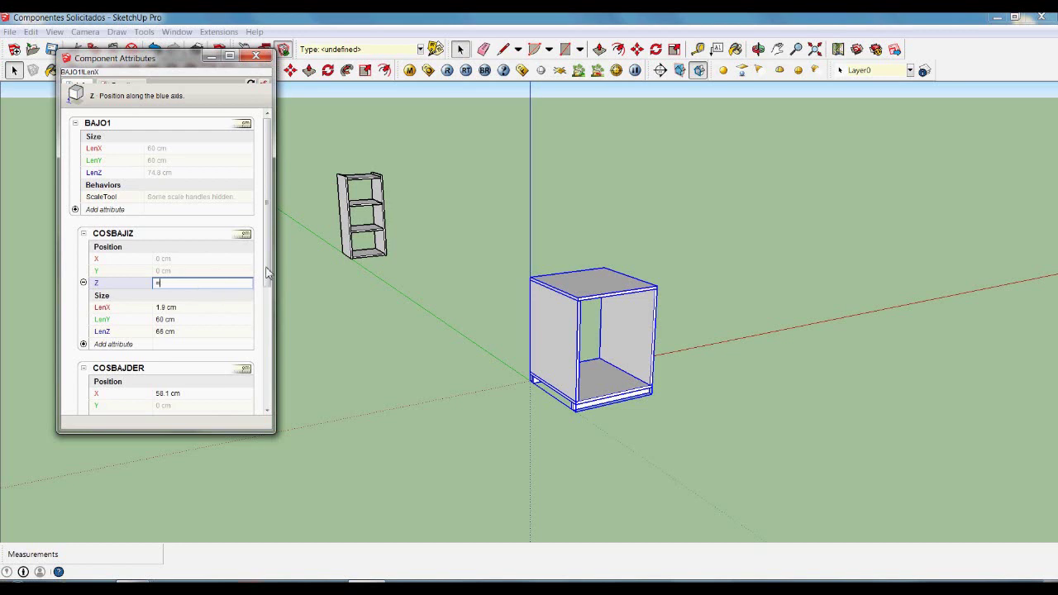
pyautogui.moveTo(267, 273); pyautogui.dragTo(285, 378)
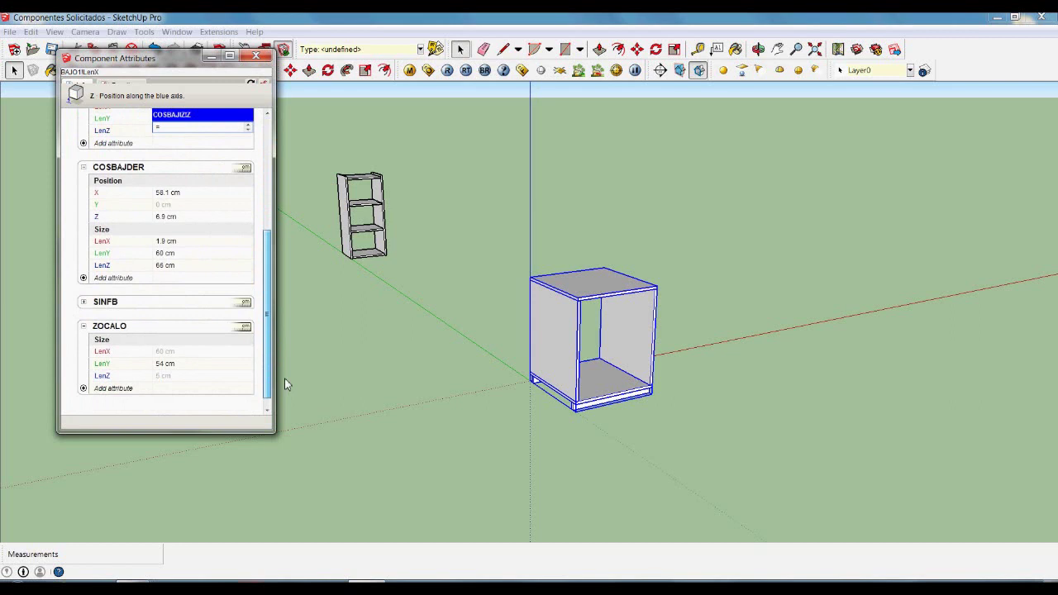
pyautogui.click(113, 378)
pyautogui.moveTo(269, 298); pyautogui.dragTo(276, 239)
pyautogui.write('+1.9')
pyautogui.press('Return')
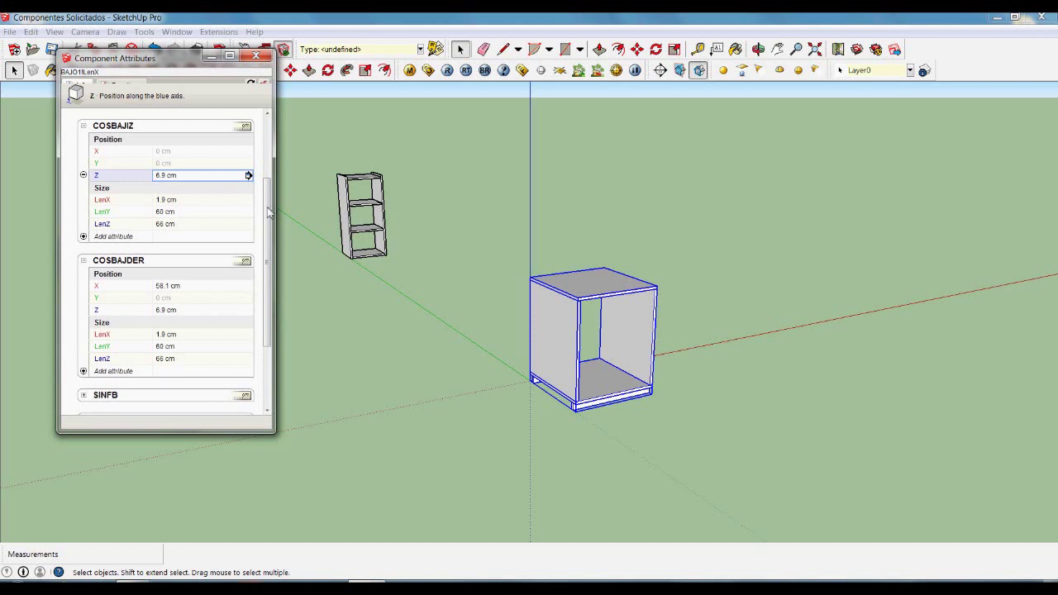
# Add all Position and Size attributes to the SINFB subcomponent.
pyautogui.moveTo(267, 235); pyautogui.dragTo(282, 312)
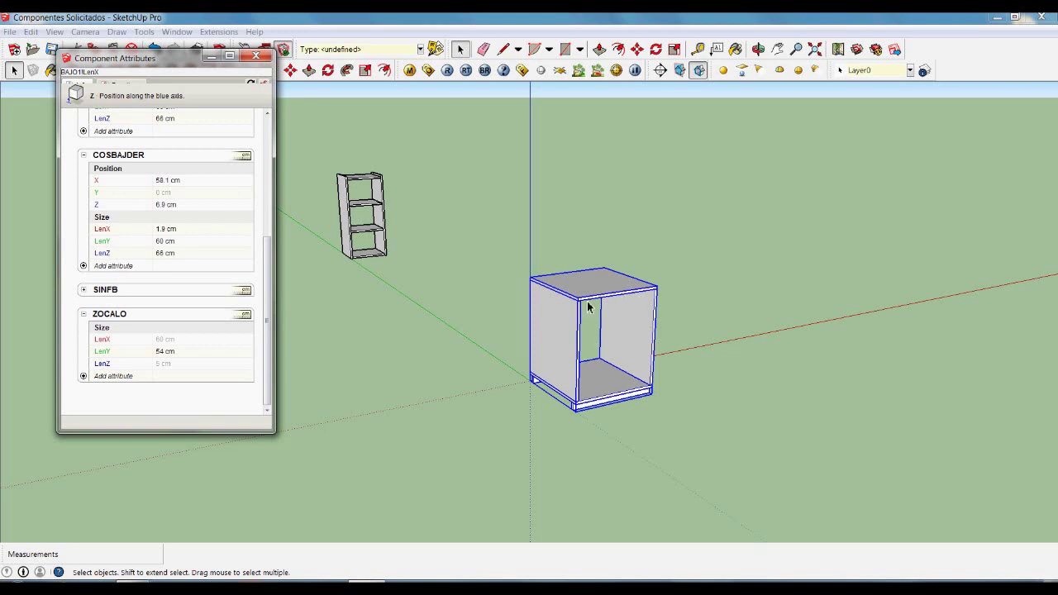
pyautogui.click(85, 290)
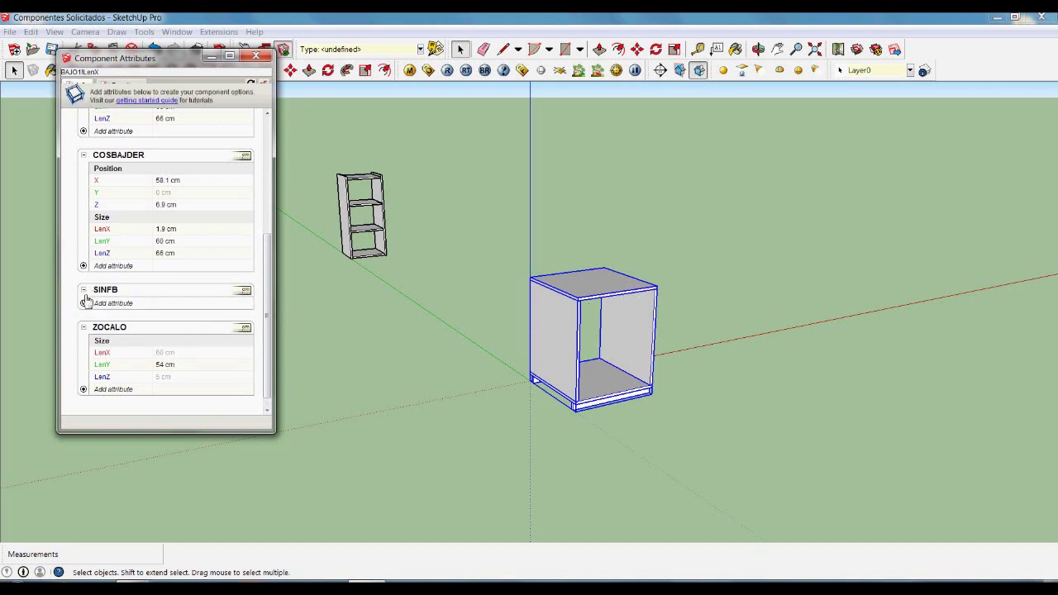
pyautogui.click(85, 304)
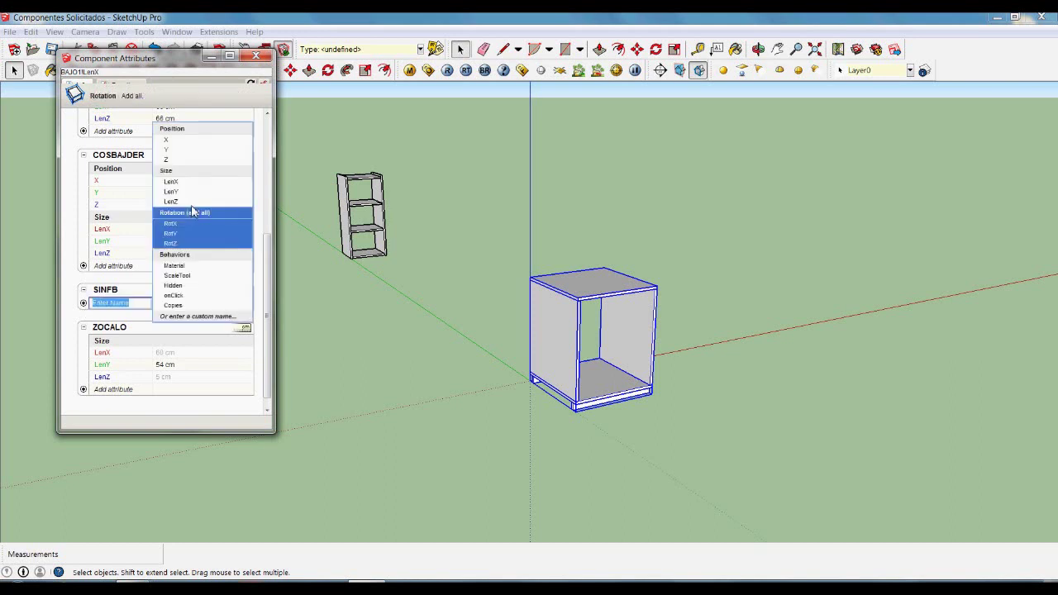
pyautogui.click(243, 132)
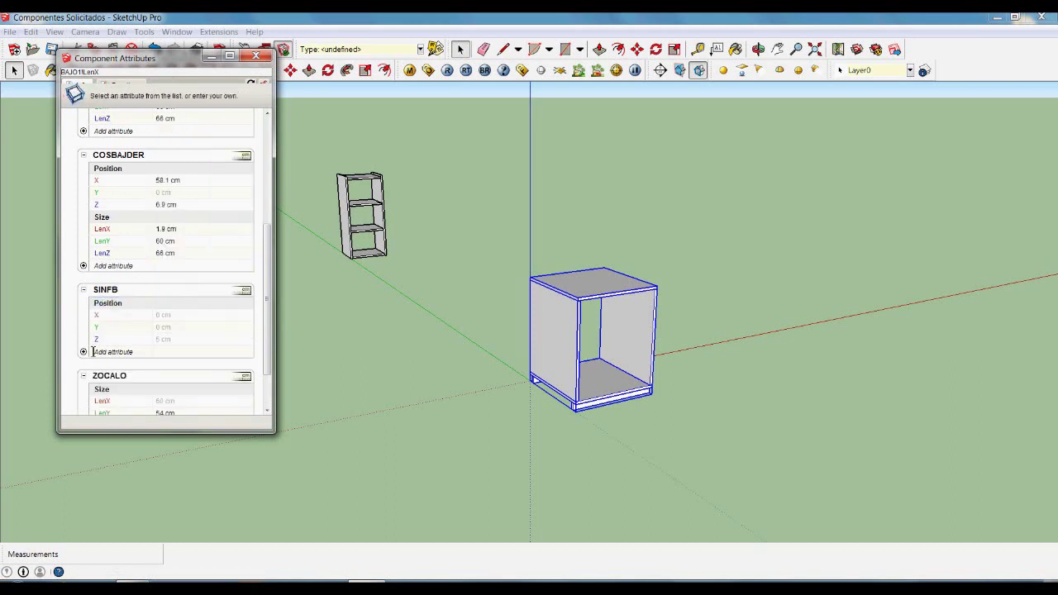
pyautogui.click(85, 351)
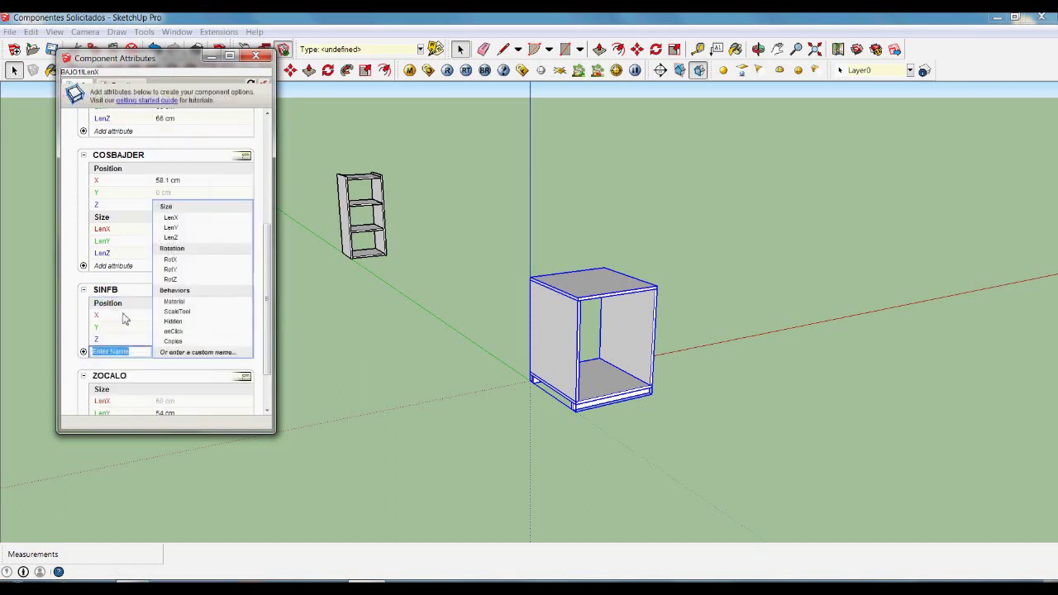
pyautogui.click(228, 218)
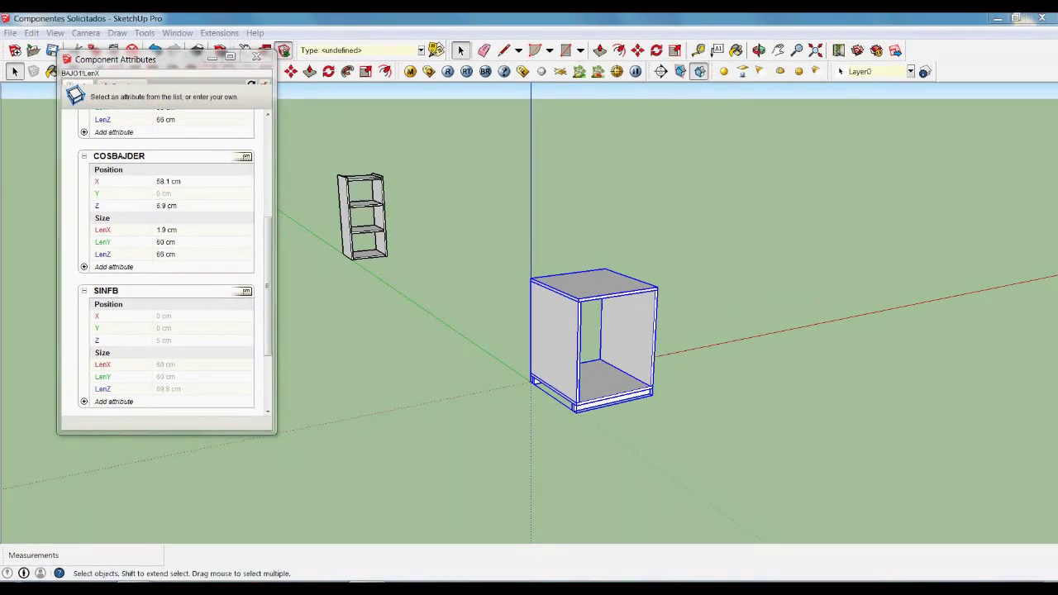
# Set SINFB's Z position to the formula =ZOCALO!LenZ.
pyautogui.click(192, 343)
pyautogui.click(198, 342)
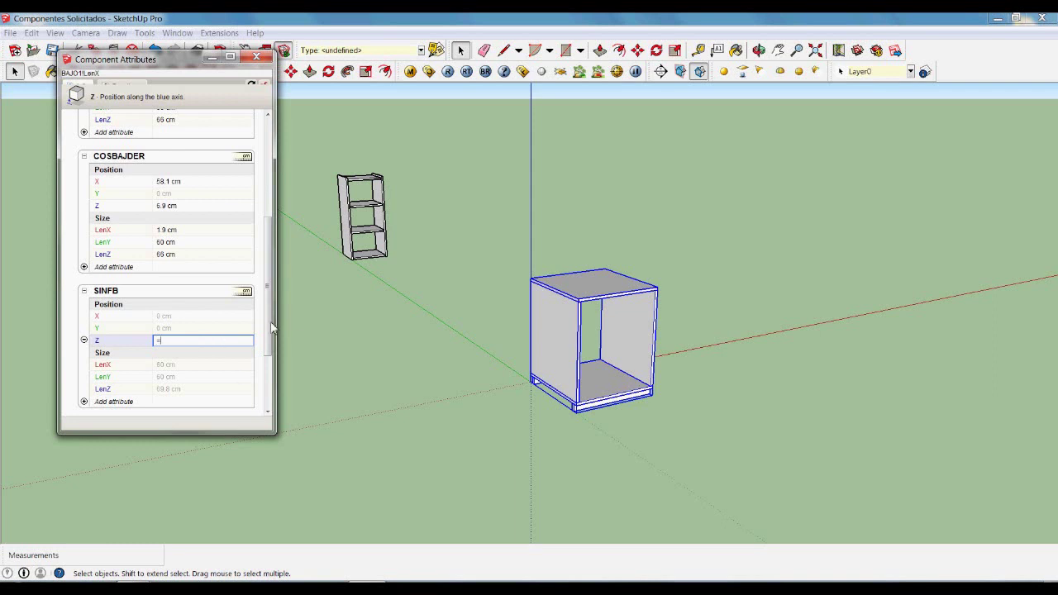
pyautogui.moveTo(272, 329); pyautogui.dragTo(269, 372)
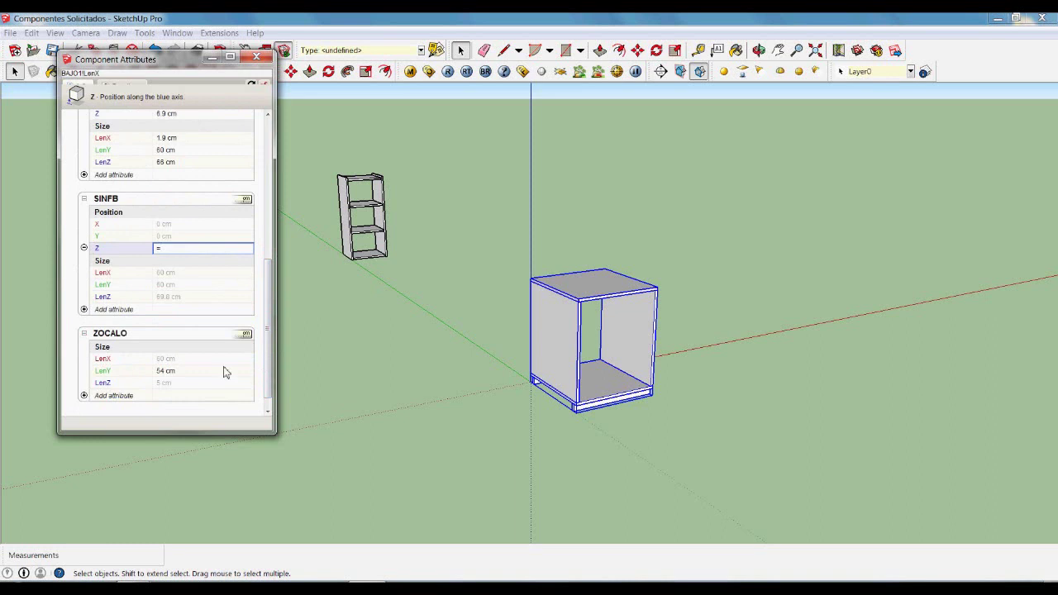
pyautogui.click(128, 384)
pyautogui.moveTo(272, 296); pyautogui.dragTo(282, 267)
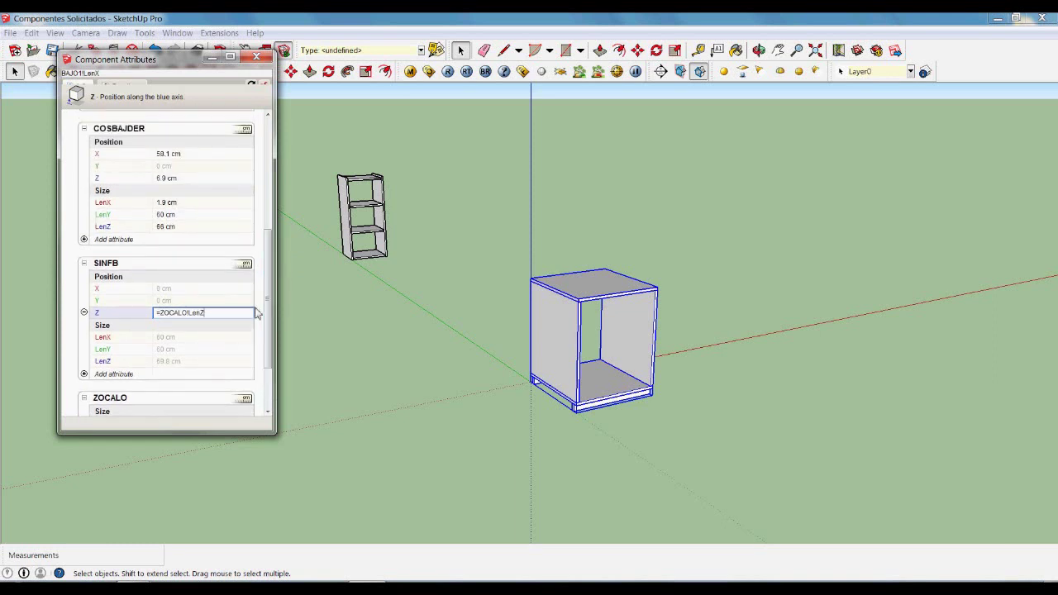
pyautogui.press('Return')
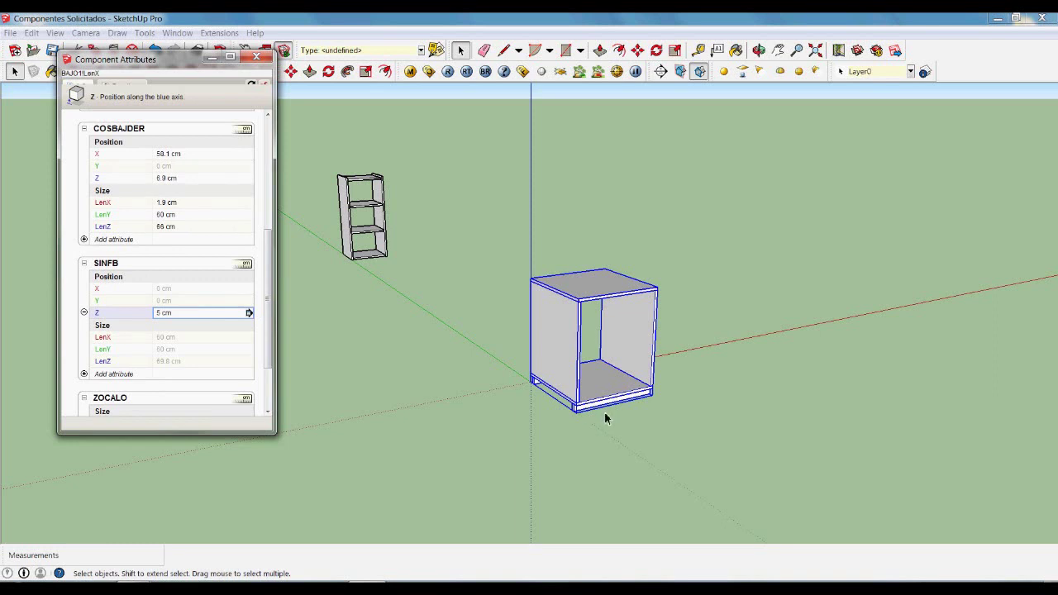
# Fix SINFB's LenZ at 69.8 cm with a constant formula.
pyautogui.click(168, 364)
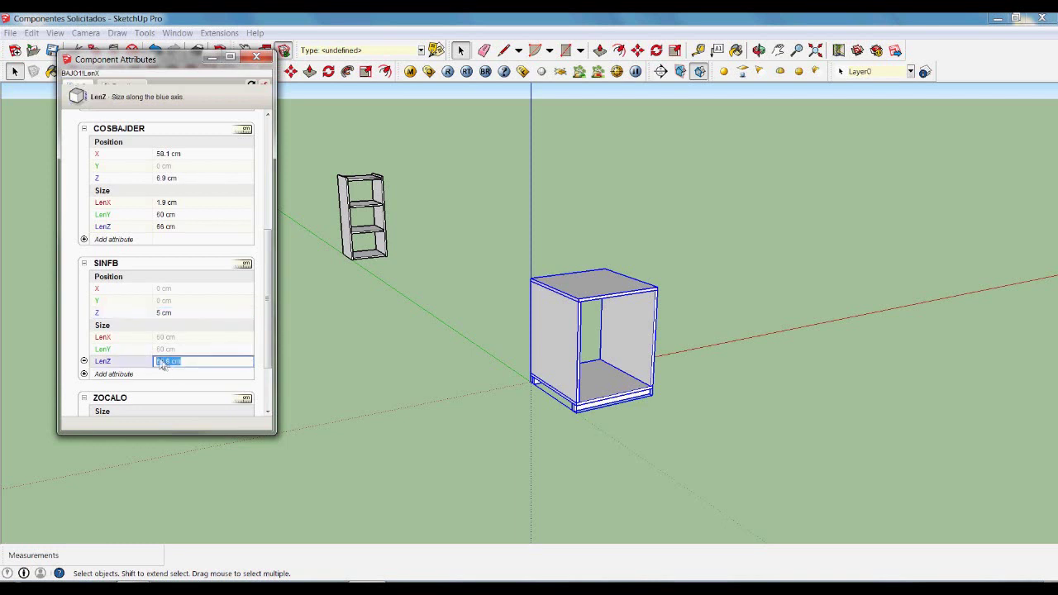
pyautogui.click(157, 362)
pyautogui.write('=')
pyautogui.press('End')
pyautogui.press('BackSpace')
pyautogui.press('BackSpace')
pyautogui.press('Return')
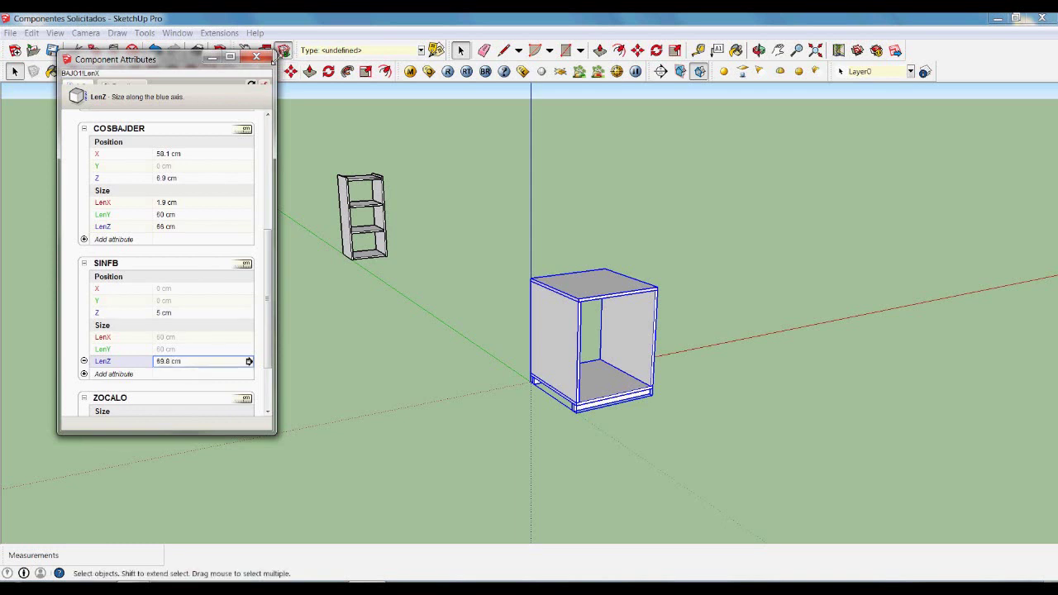
# Close the component attributes and paste a test copy of the BAJO1 cabinet beside the original.
pyautogui.click(256, 57)
pyautogui.click(438, 327)
pyautogui.moveTo(687, 357); pyautogui.dragTo(419, 236, button='middle')
pyautogui.moveTo(425, 222); pyautogui.dragTo(729, 465)
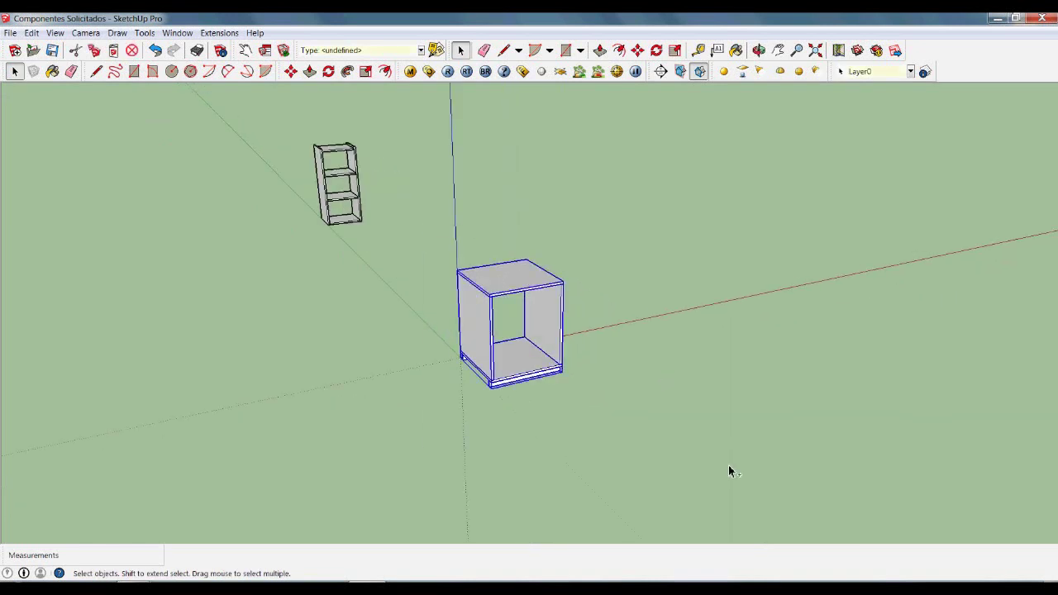
pyautogui.hotkey('ctrl', 'c')
pyautogui.hotkey('ctrl', 'v')
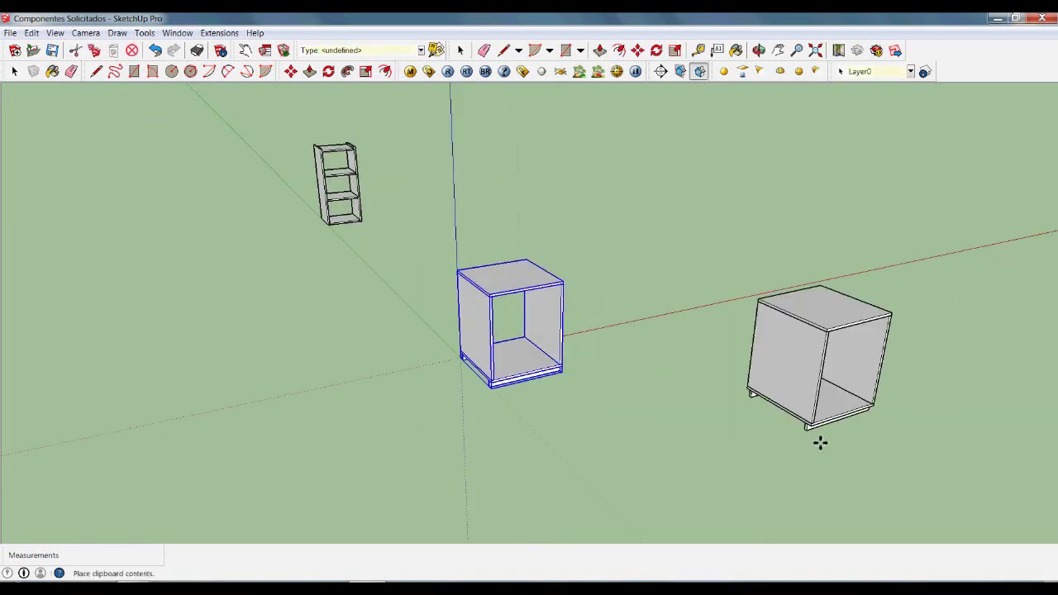
pyautogui.click(833, 434)
# Scale the copied cabinet along the red axis to more than double its width as a test.
pyautogui.moveTo(899, 447); pyautogui.dragTo(716, 449, button='middle')
pyautogui.click(767, 378)
pyautogui.scroll(4, 768, 378)
pyautogui.scroll(-3, 612, 319)
pyautogui.moveTo(622, 330); pyautogui.dragTo(574, 343, button='middle')
pyautogui.press('s')
pyautogui.click(575, 341)
pyautogui.moveTo(575, 339); pyautogui.dragTo(800, 476)
pyautogui.press('space')
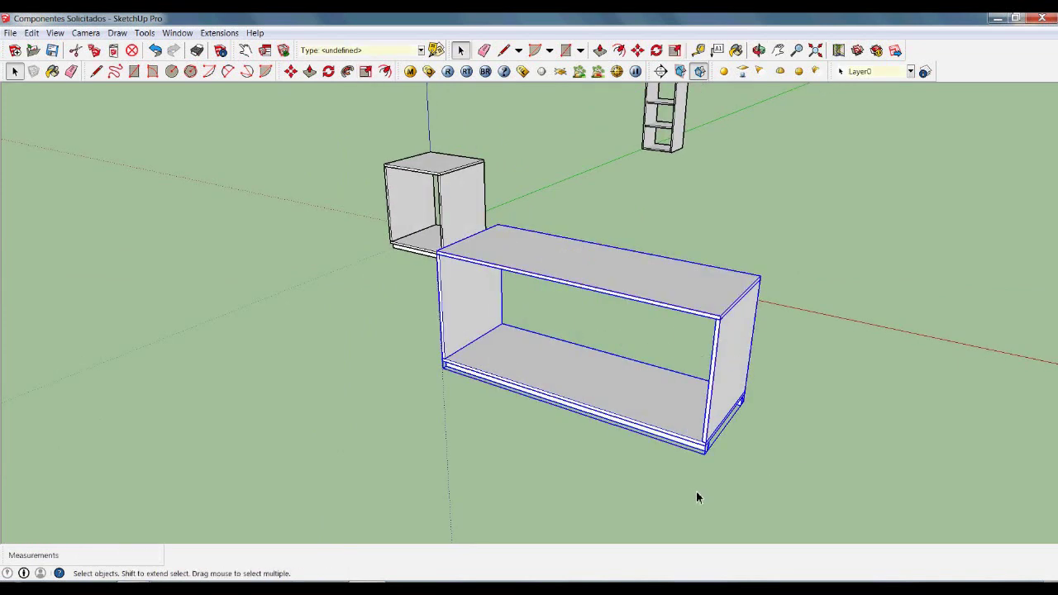
pyautogui.click(692, 492)
pyautogui.moveTo(661, 475); pyautogui.dragTo(881, 343, button='middle')
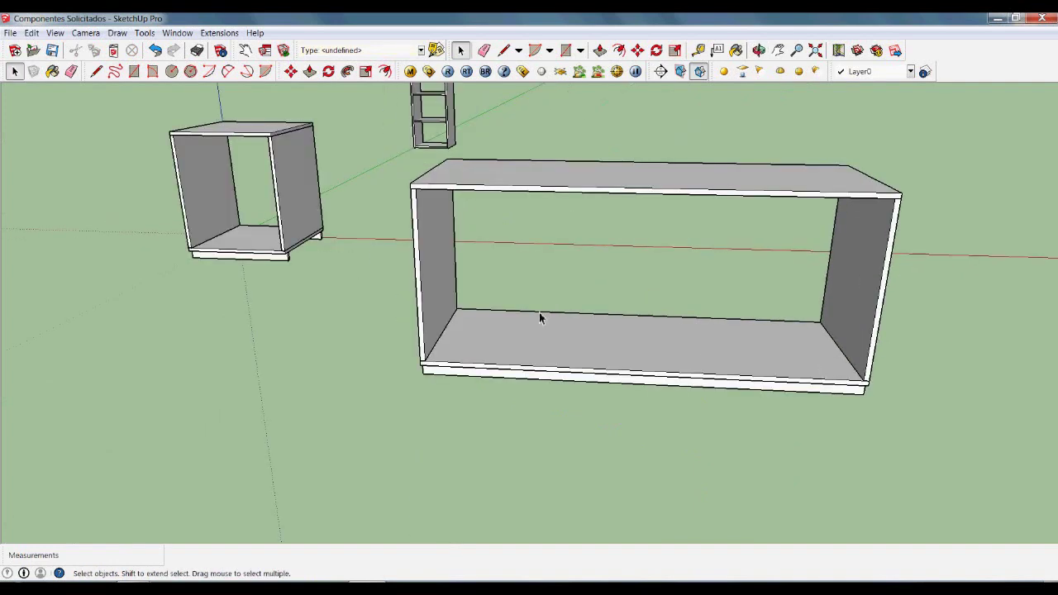
# Scale the copied cabinet upward along the blue axis twice, first by a factor of about 1.61, as a height test.
pyautogui.scroll(-2, 701, 364)
pyautogui.moveTo(645, 328); pyautogui.dragTo(680, 258, button='middle')
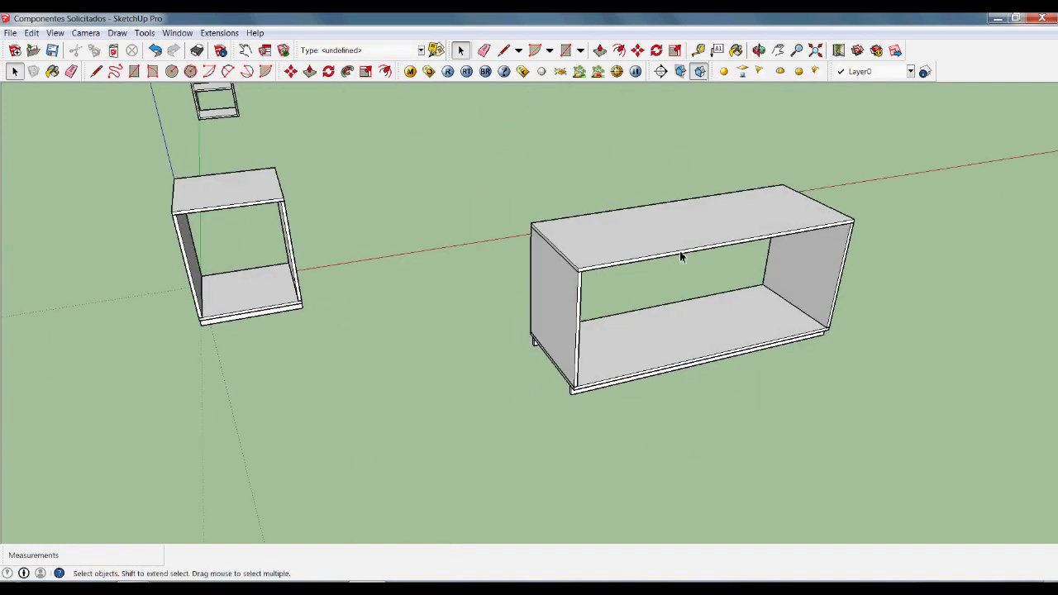
pyautogui.click(686, 255)
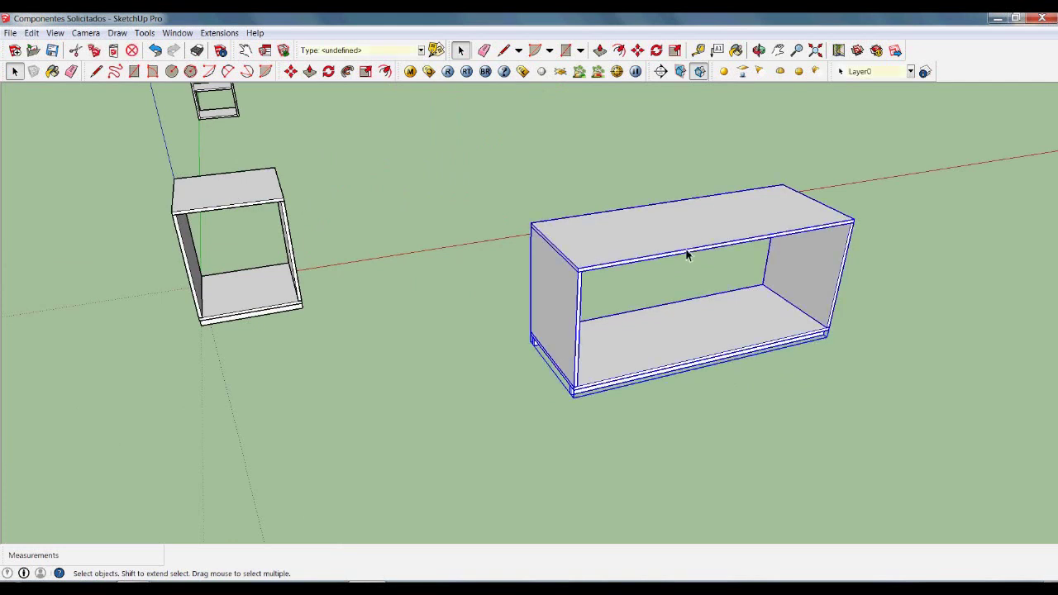
pyautogui.press('s')
pyautogui.moveTo(693, 223); pyautogui.dragTo(713, 147)
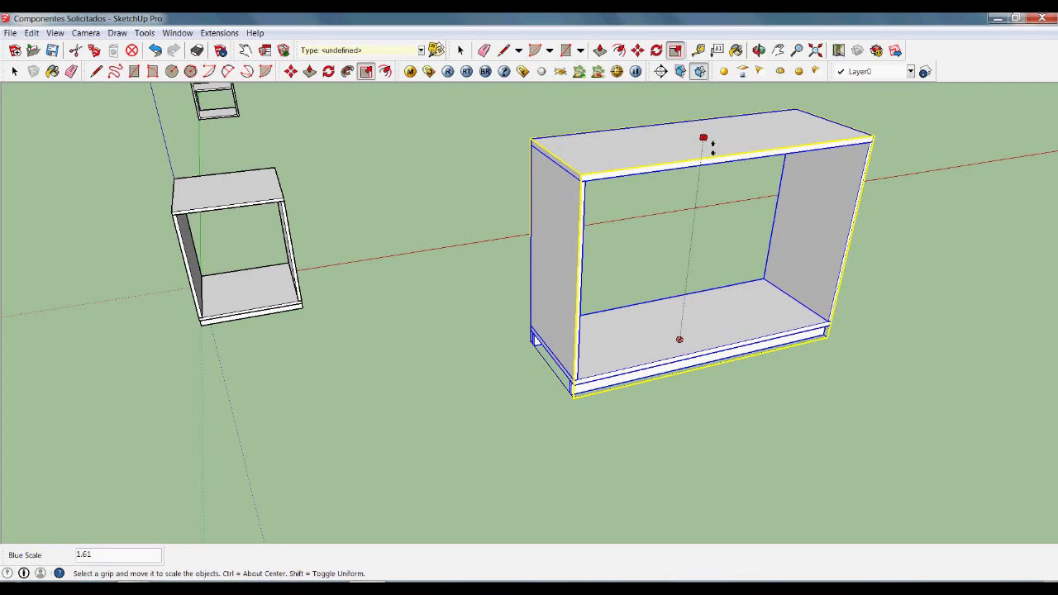
pyautogui.press('Escape')
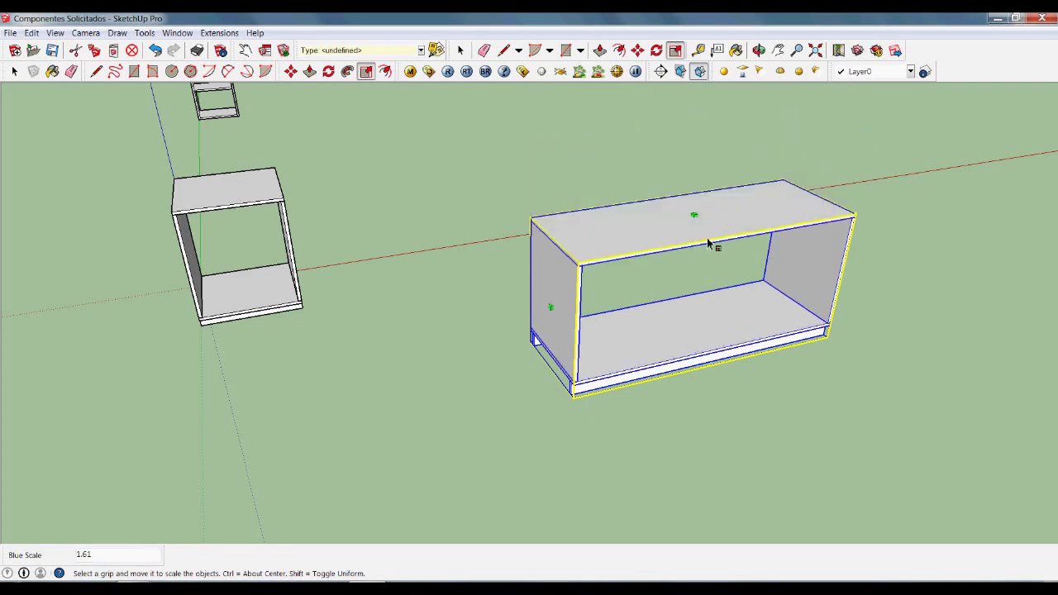
pyautogui.moveTo(702, 223); pyautogui.dragTo(717, 158)
pyautogui.moveTo(695, 212); pyautogui.dragTo(736, 212)
pyautogui.moveTo(756, 386); pyautogui.dragTo(685, 361, button='middle')
pyautogui.scroll(3, 601, 403)
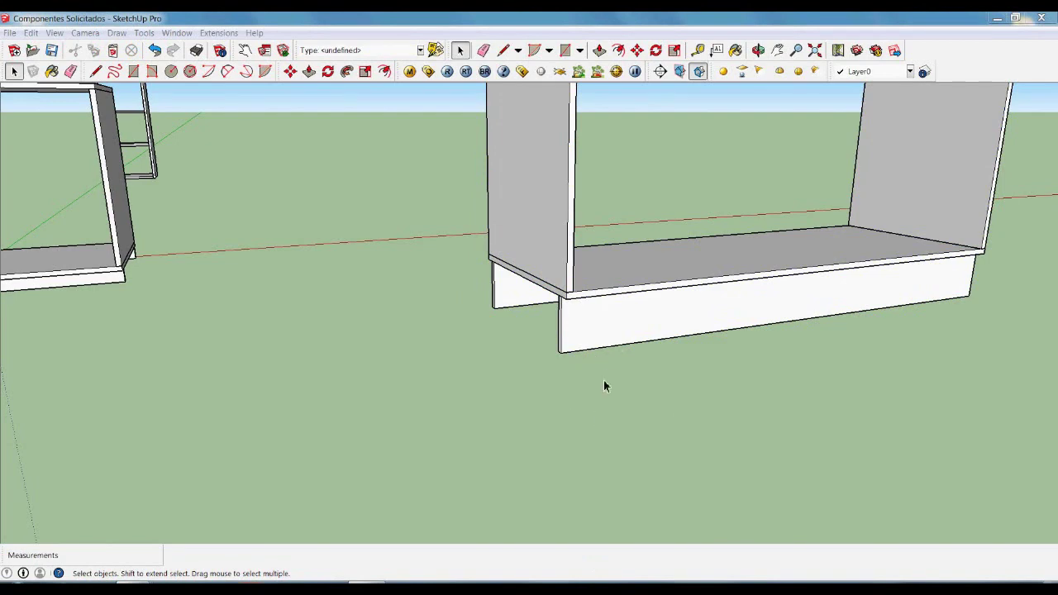
# Delete the scaled test copy of the cabinet.
pyautogui.scroll(-5, 579, 393)
pyautogui.moveTo(509, 163); pyautogui.dragTo(852, 468)
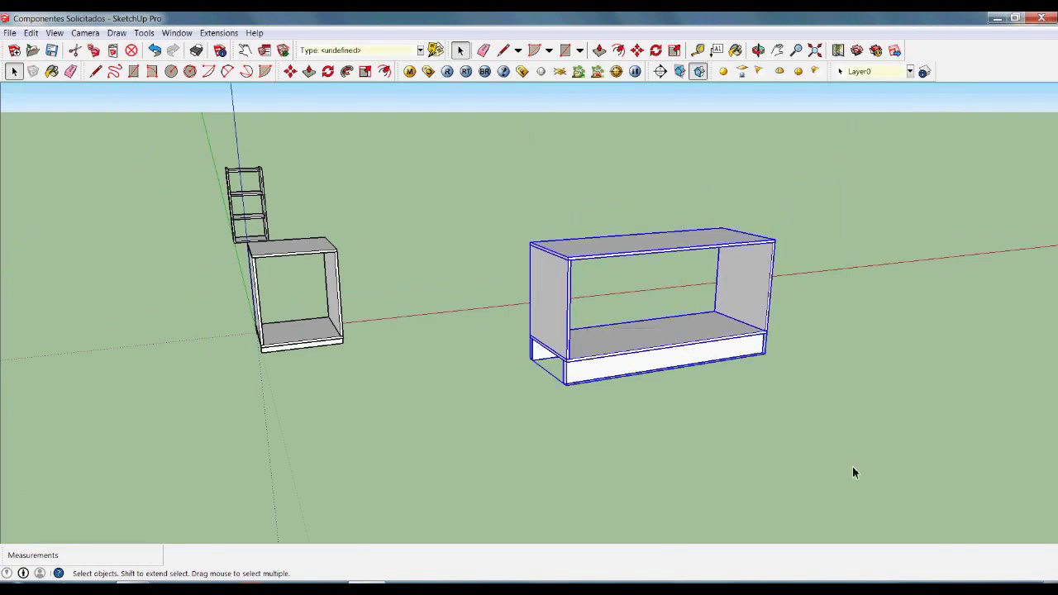
pyautogui.press('Delete')
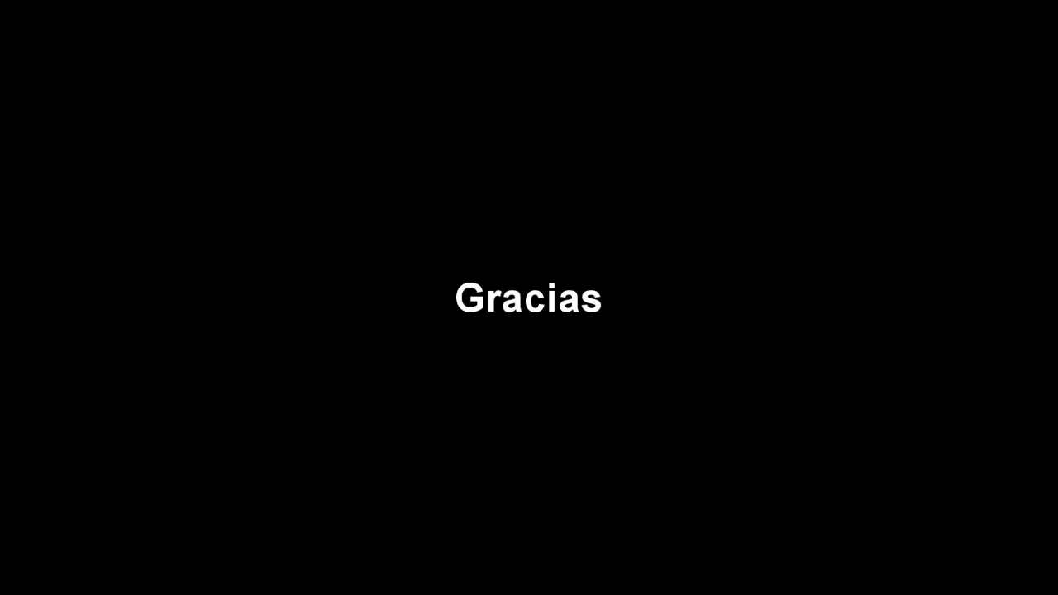